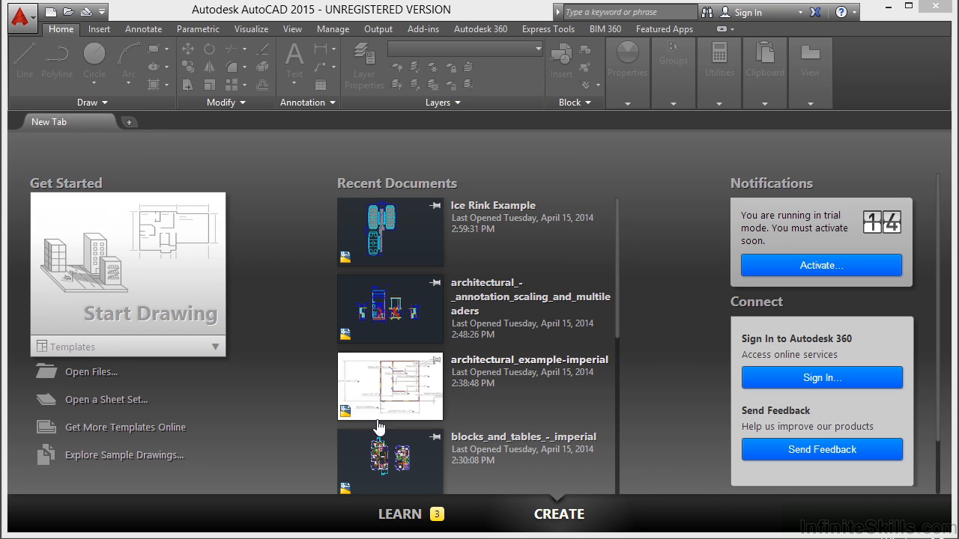
Step: Open the drawing blocks_and_tables_-_imperial.dwg from the 08 folder inside Projects
click(80, 374)
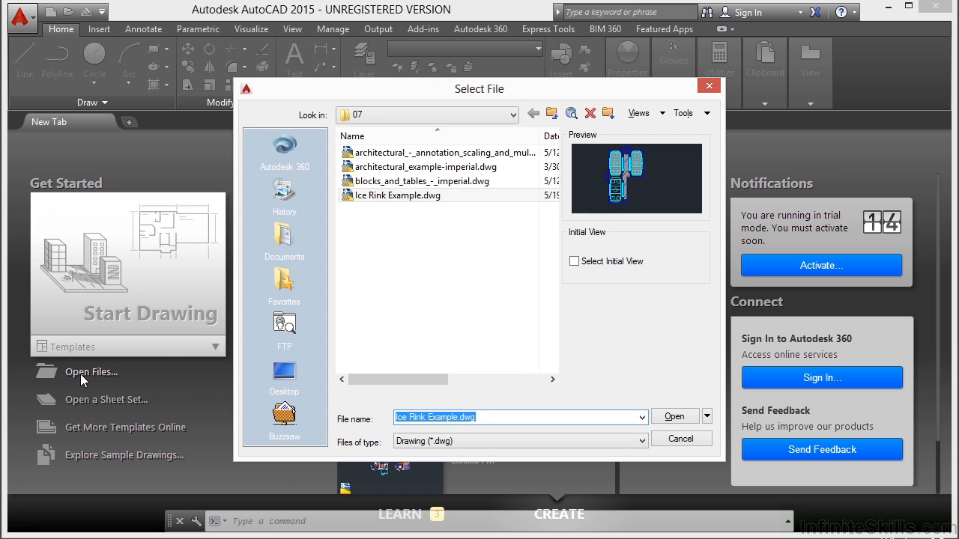
click(514, 115)
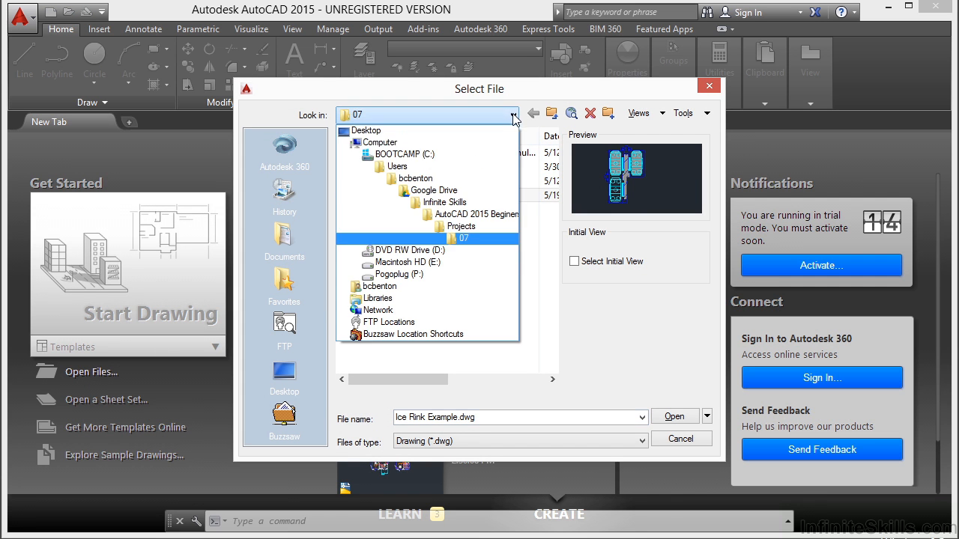
click(470, 233)
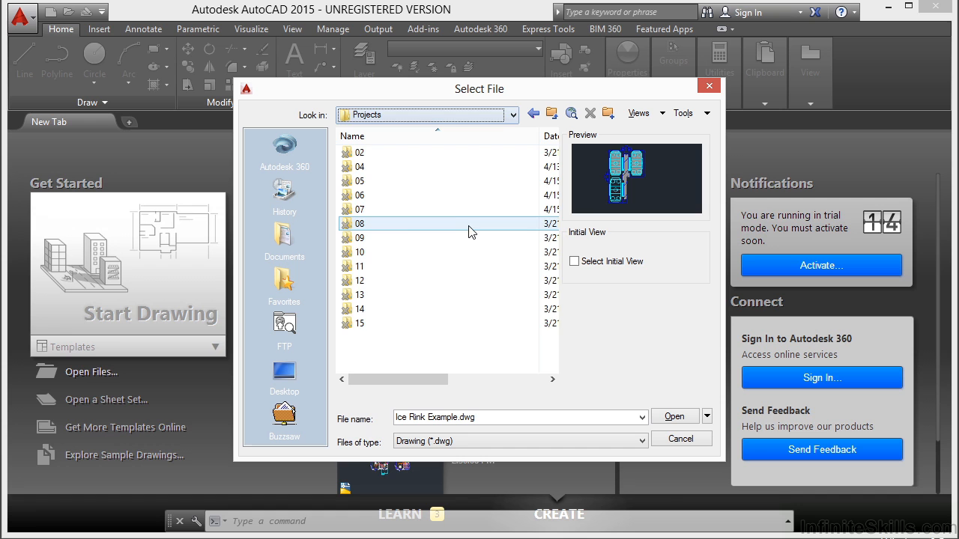
double_click(376, 225)
click(400, 157)
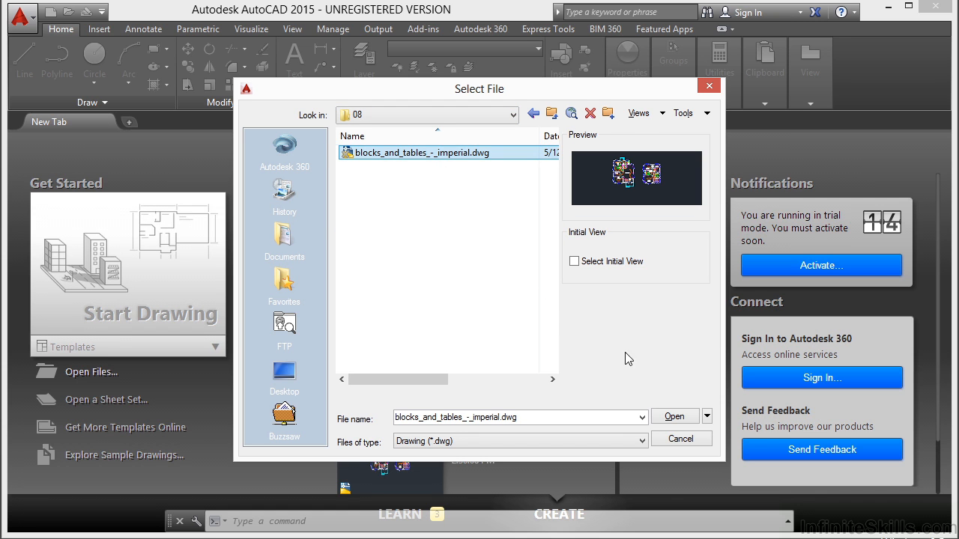
click(659, 419)
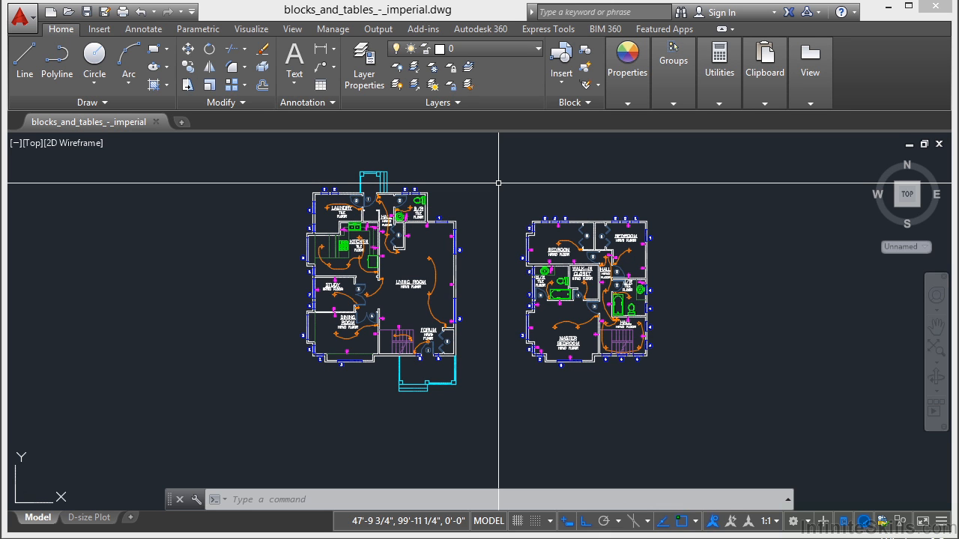
Step: Start the Line command and switch running object snap off and back on twice while it is active
text(LINE)
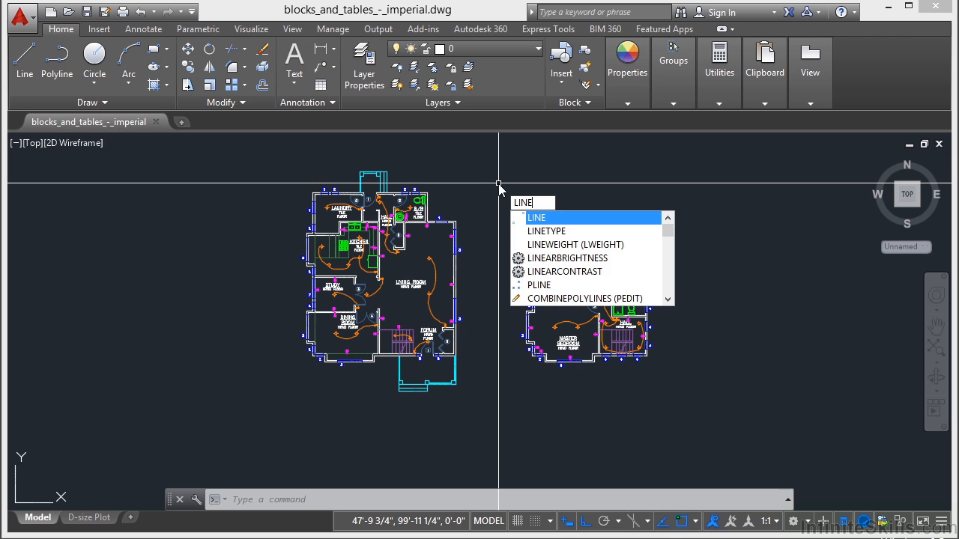
key(Return)
scroll(497, 188, up, 4)
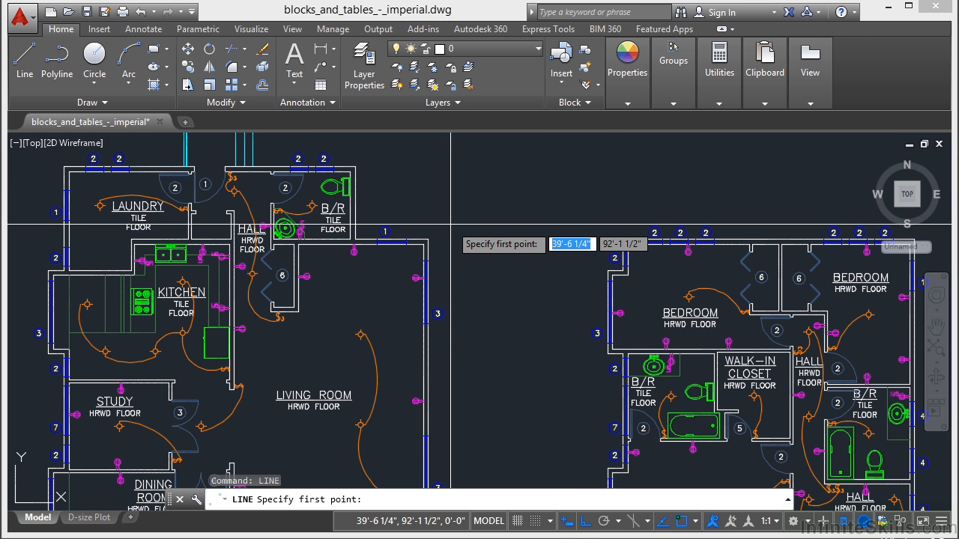
key(F3)
key(F3)
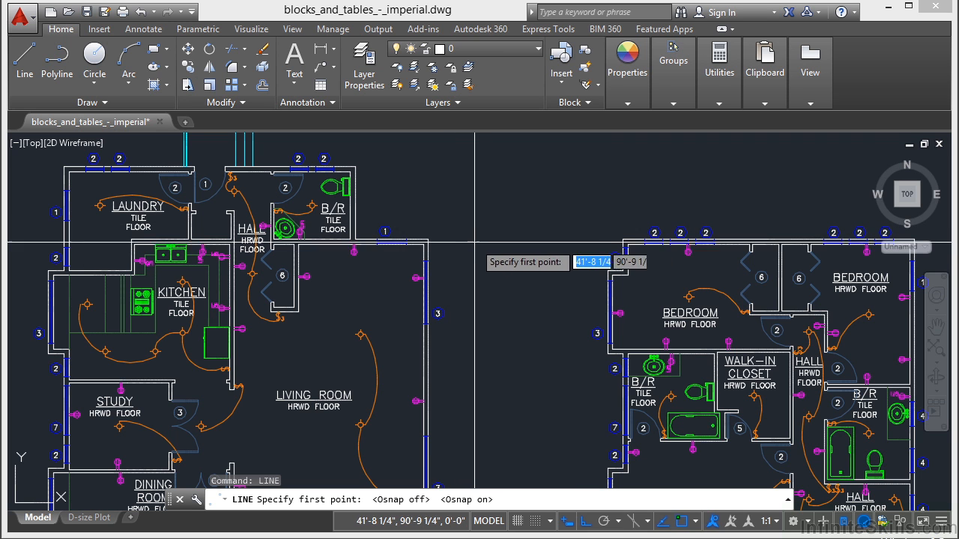
click(681, 522)
click(682, 521)
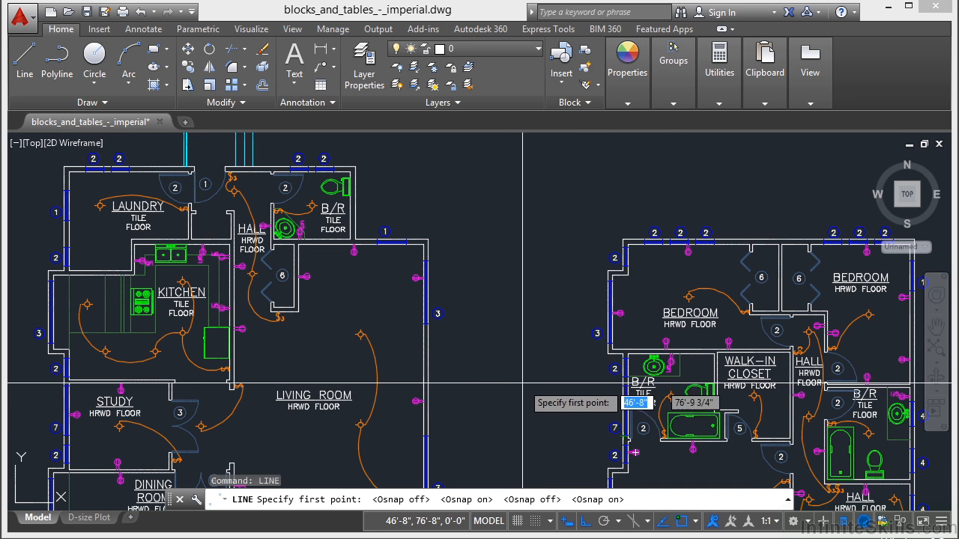
Step: With Ortho off, draw a line from the living room's outer upper-right corner to the endpoint of the facing bedroom wall's outer corner
scroll(482, 204, up, 5)
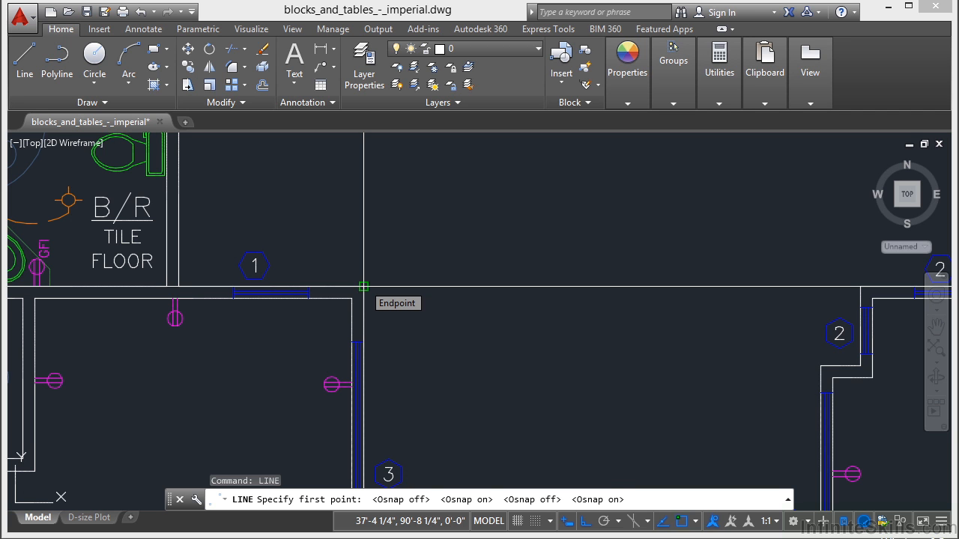
click(363, 286)
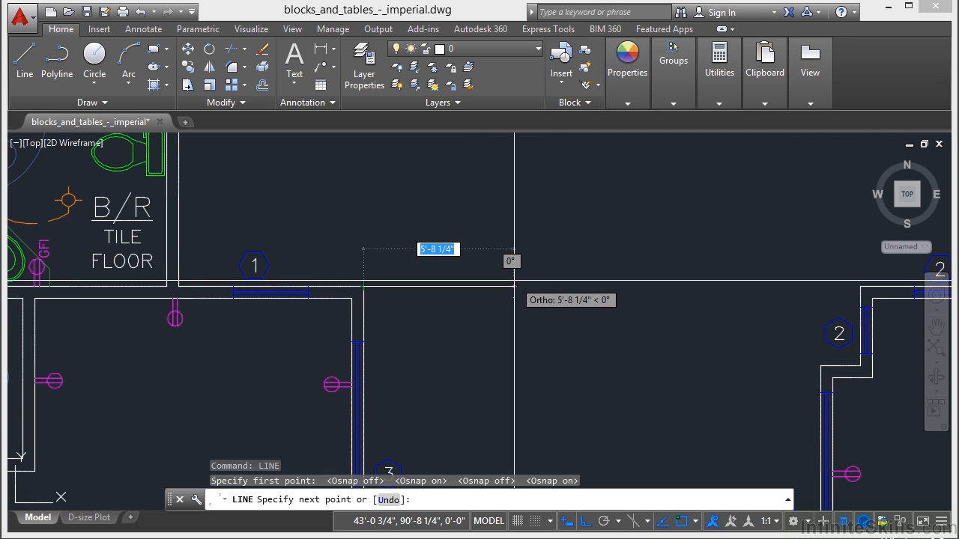
click(567, 521)
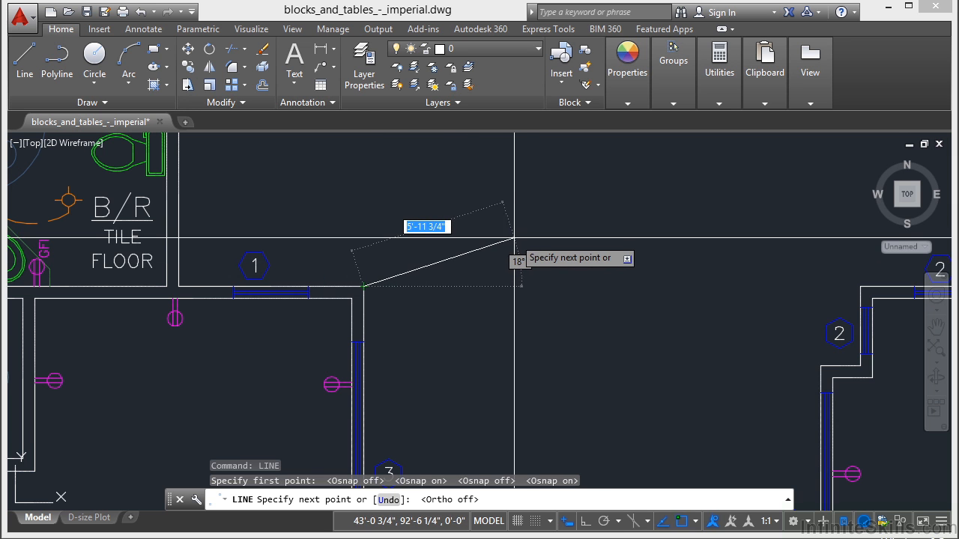
middle_drag(607, 315, 397, 247)
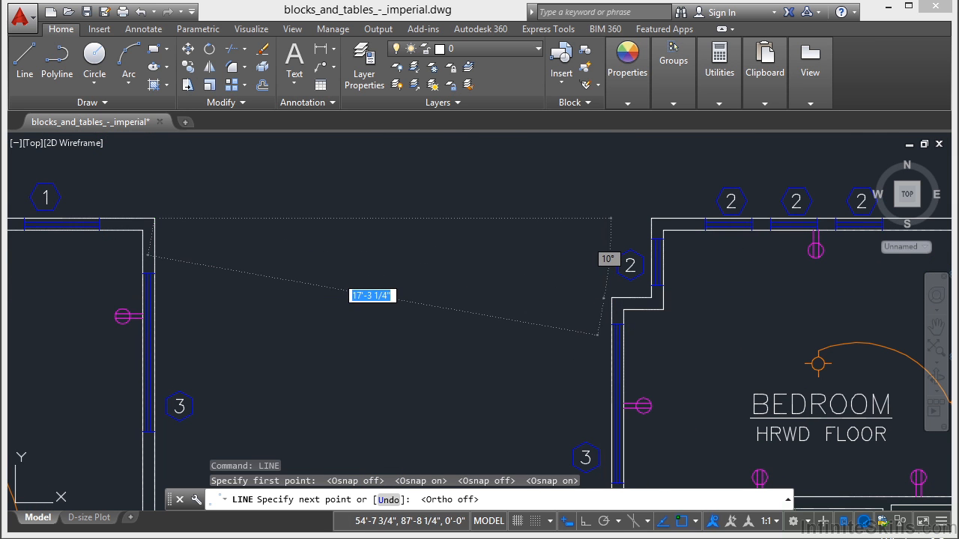
click(613, 297)
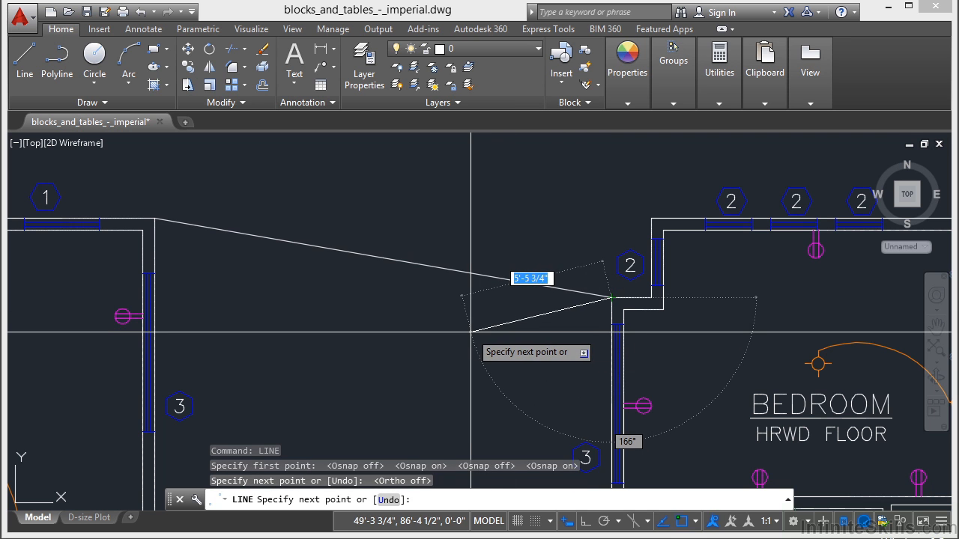
key(Return)
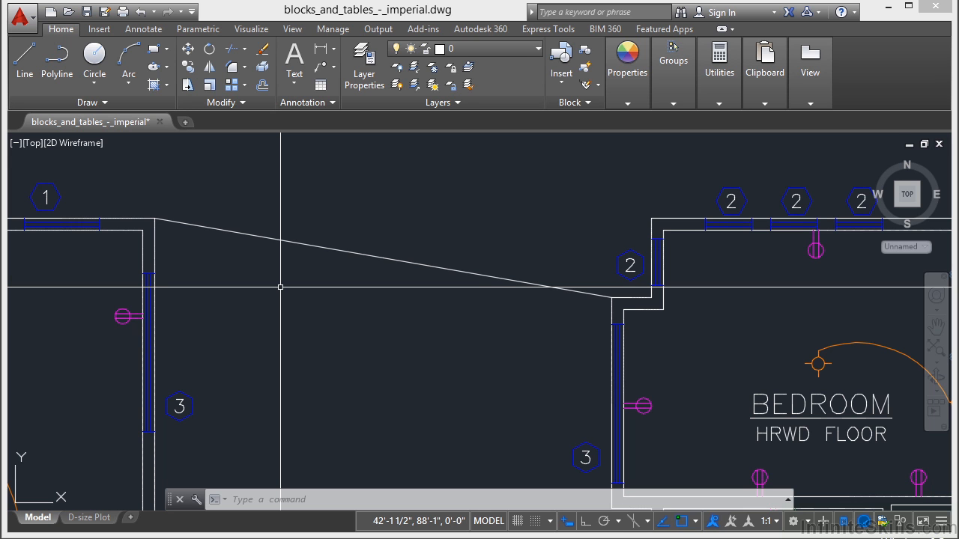
Step: Draw a line from the diagonal line's midpoint, using the mid snap override, to a free point below and to its left
text(l)
key(Return)
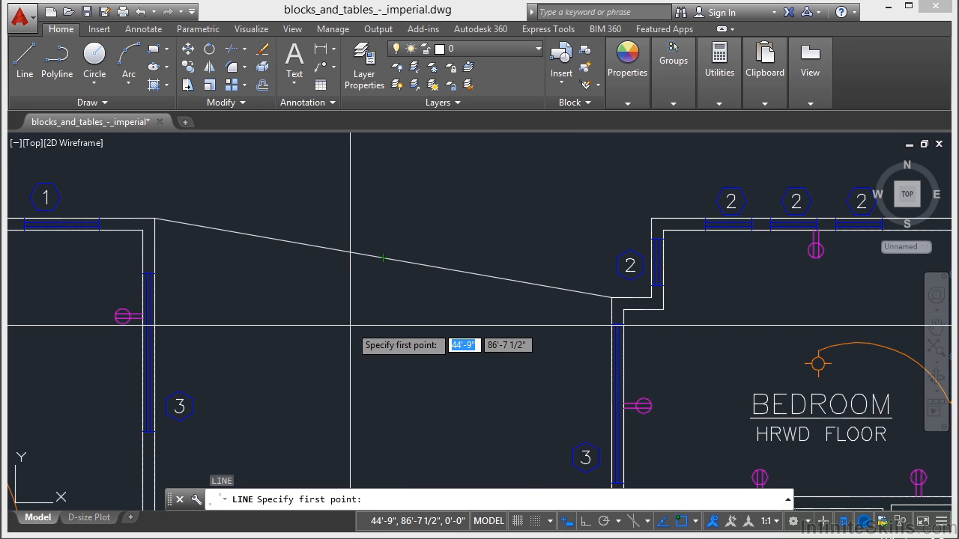
text(mid)
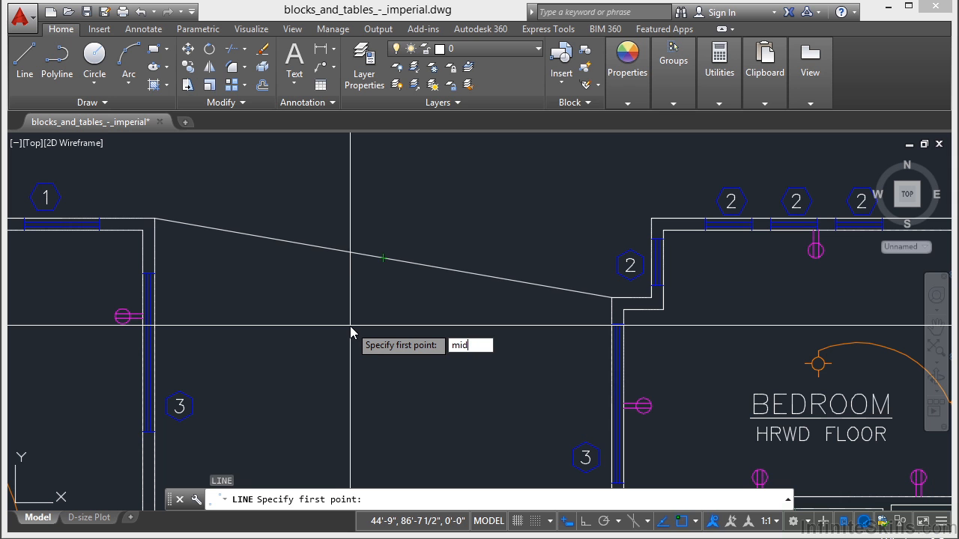
key(Return)
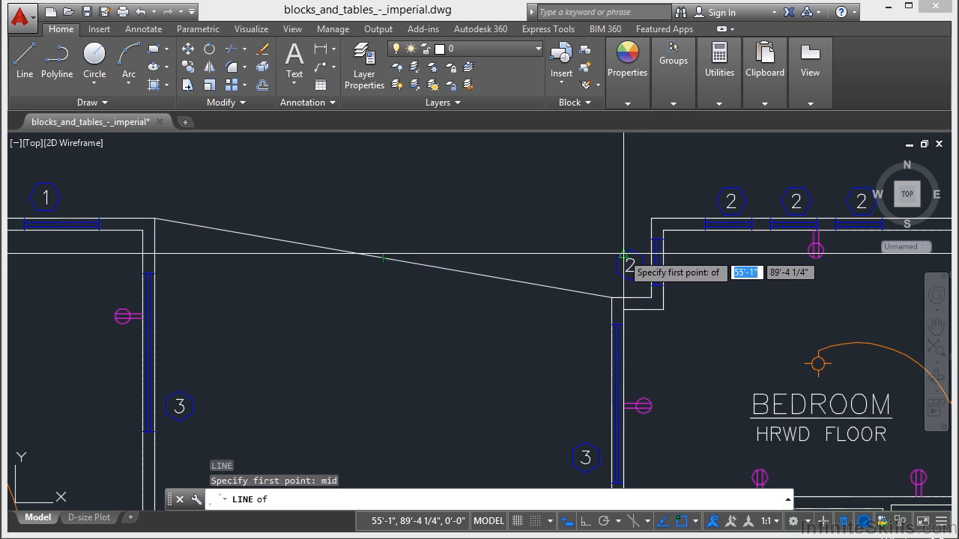
click(390, 269)
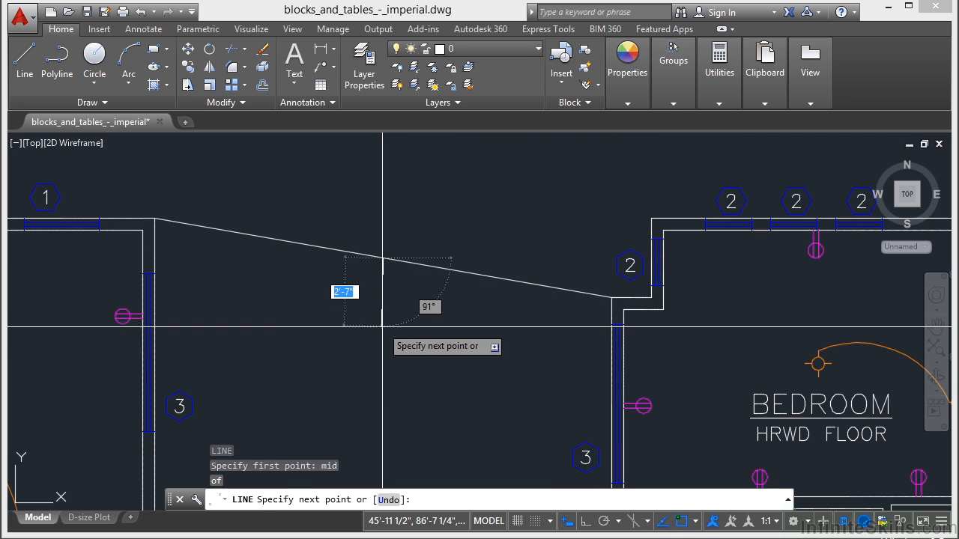
click(318, 356)
key(Return)
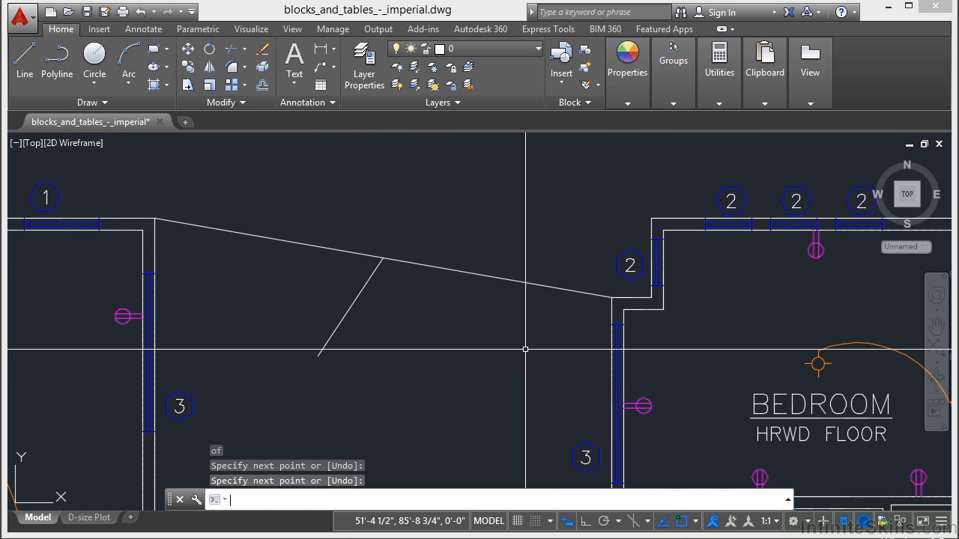
Step: Draw a line from the diagonal's left end, using the Endpoint snap override, to a free point above and to its right
key(Return)
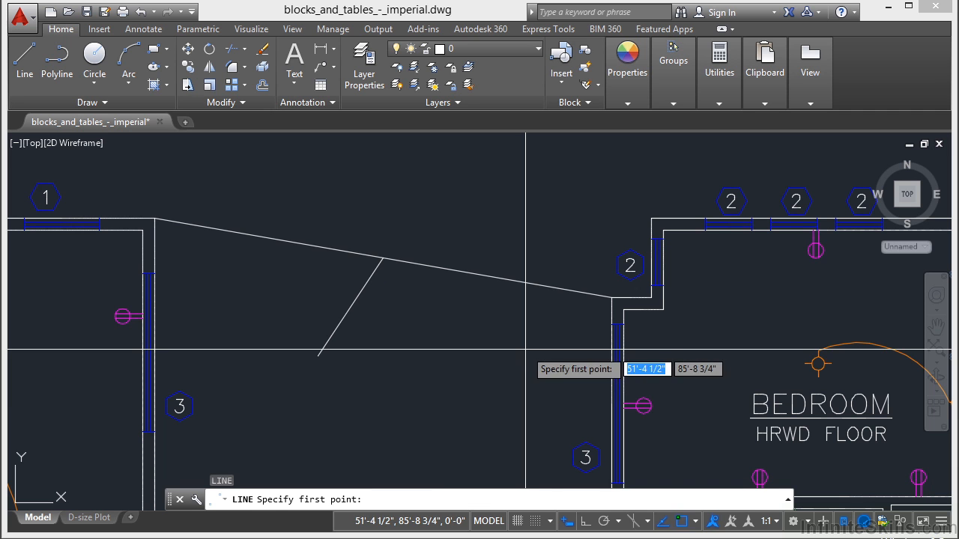
right_click(484, 350)
mouse_move(543, 412)
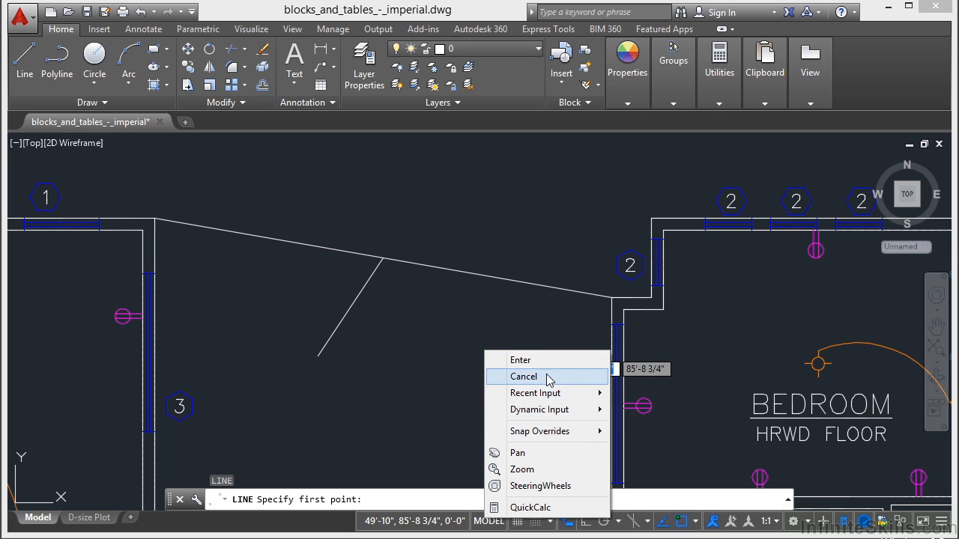
mouse_move(551, 435)
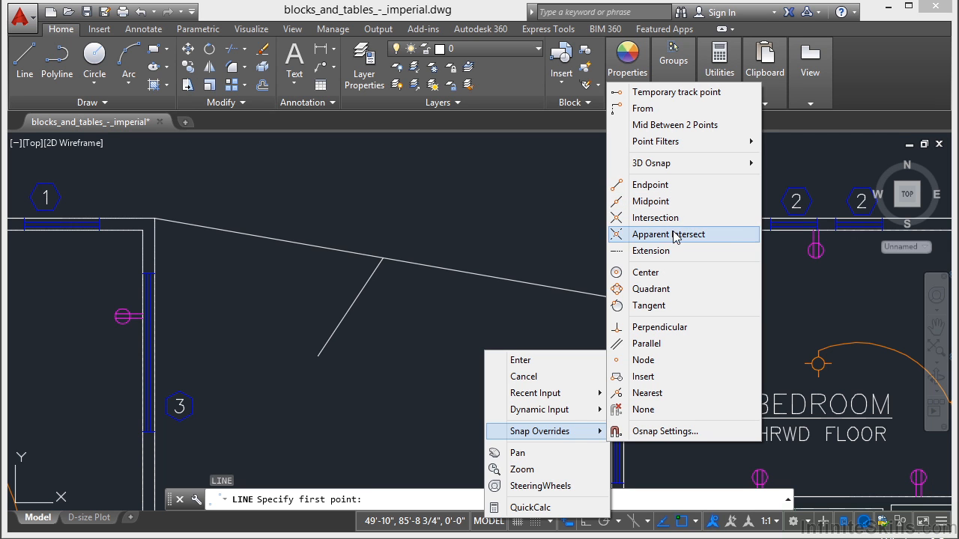
click(651, 185)
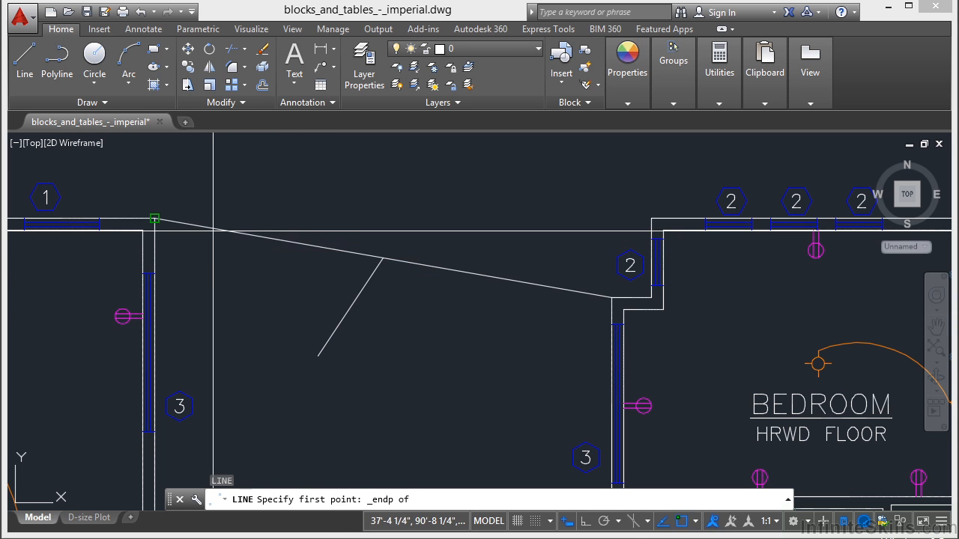
click(154, 219)
click(405, 179)
key(Return)
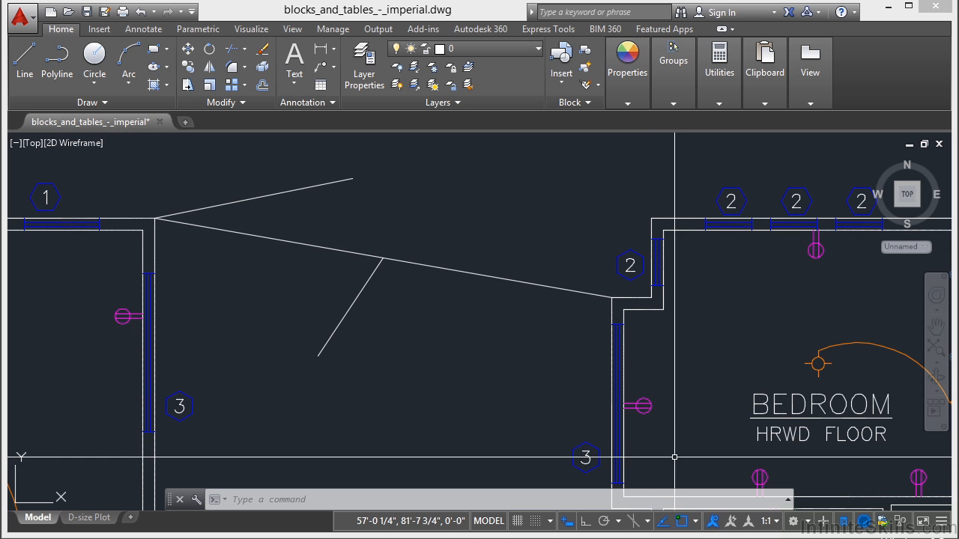
Step: Switch object snap off and back on, and open the full Object Snap settings
click(682, 522)
click(682, 523)
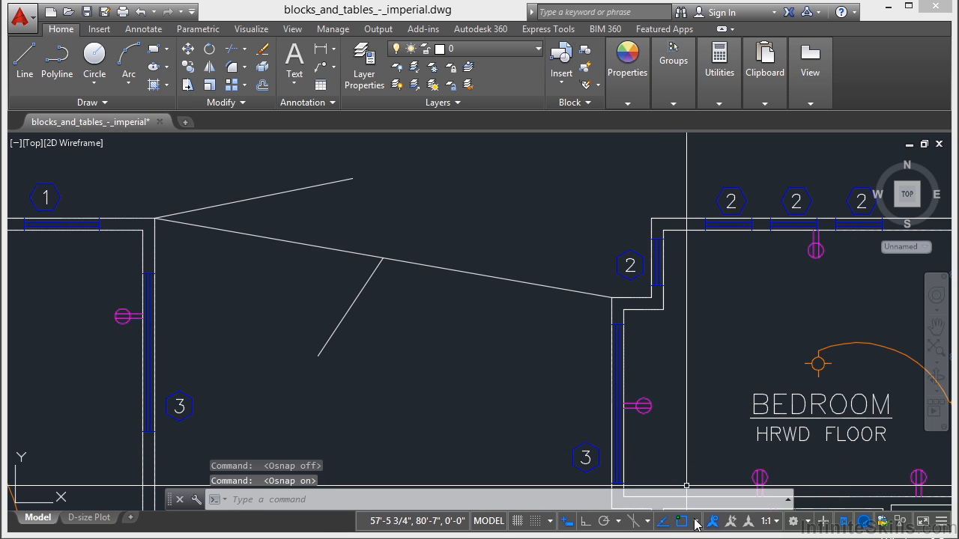
click(697, 522)
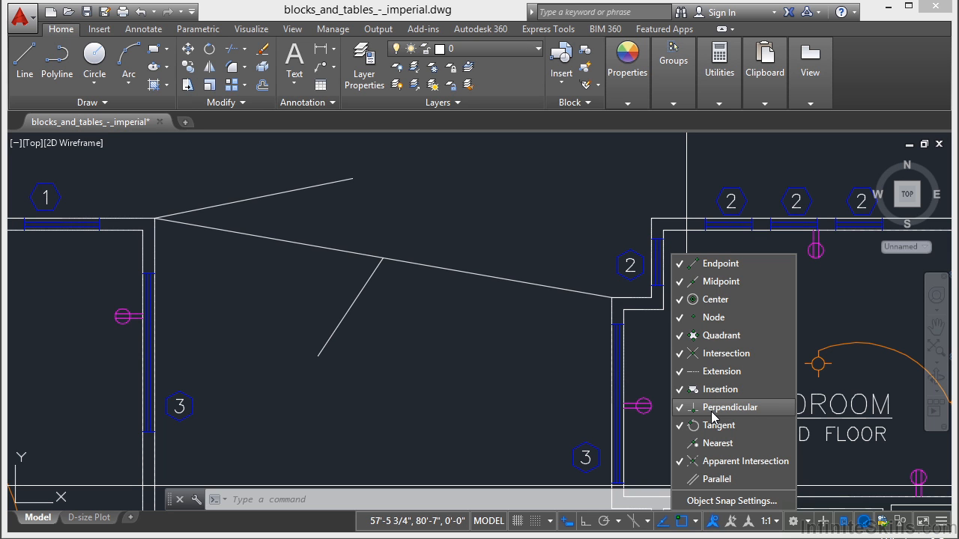
click(733, 501)
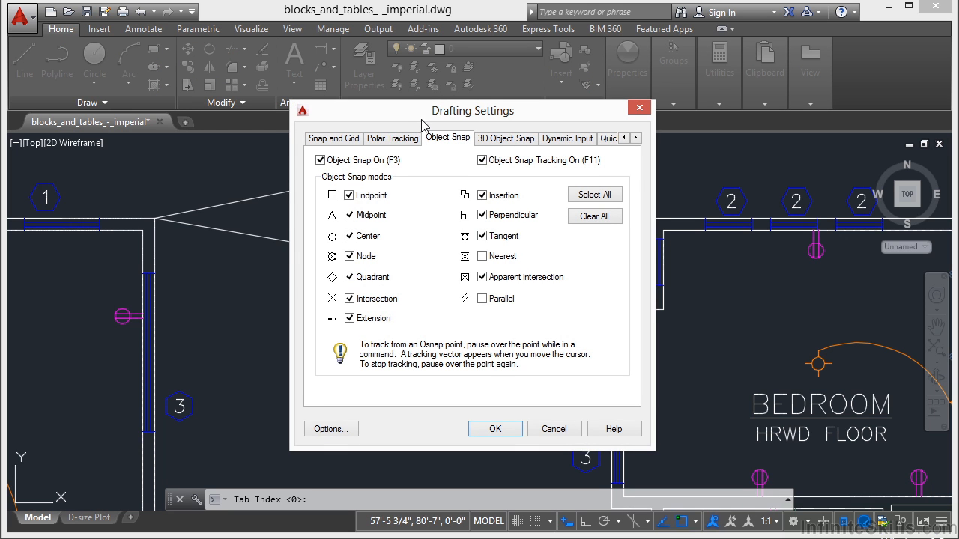
drag(407, 112, 402, 107)
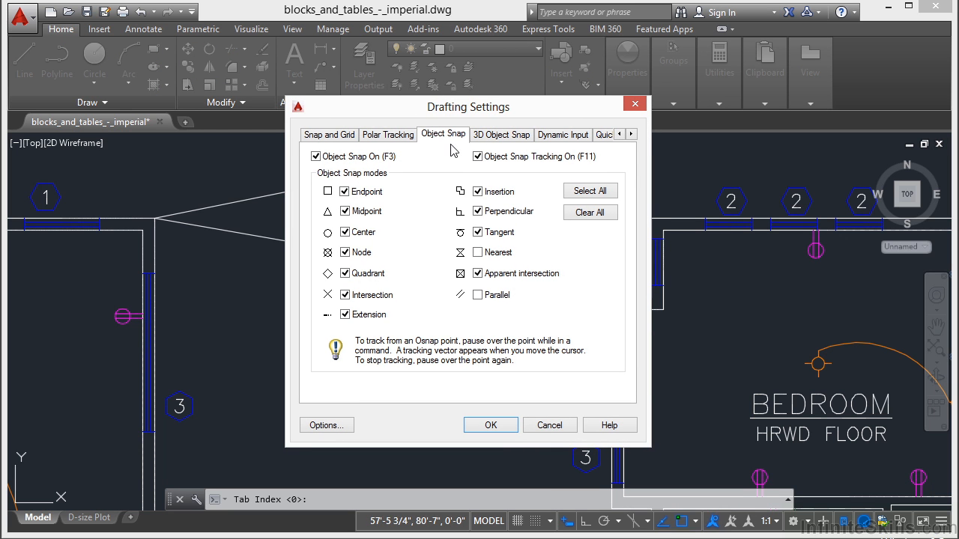
Step: Clear all object snap modes, enable Endpoint and Midpoint, and try Quadrant on and off
click(596, 216)
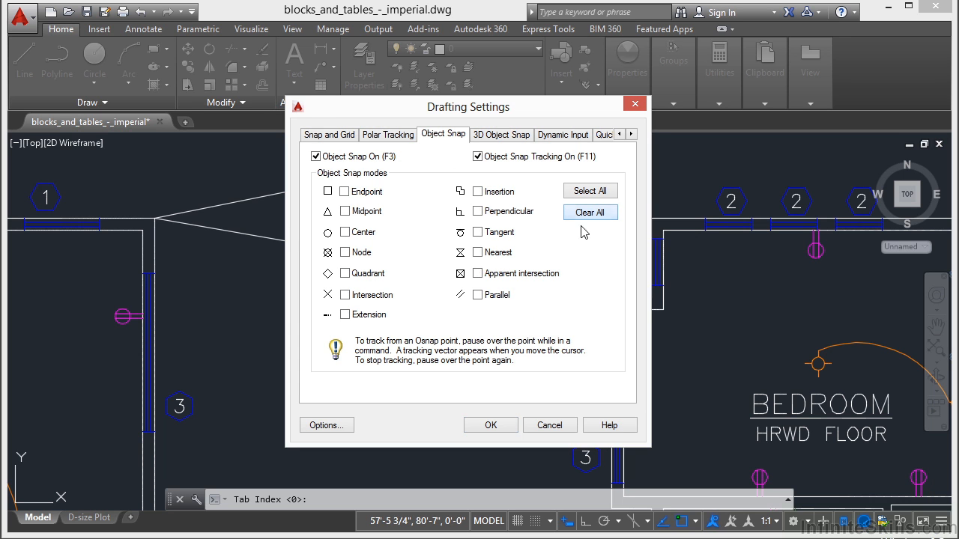
click(353, 192)
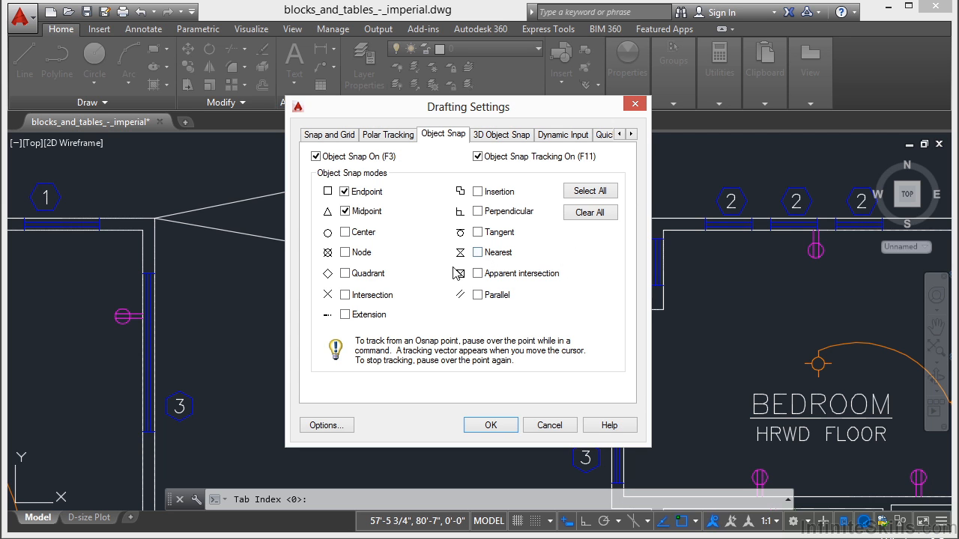
click(370, 276)
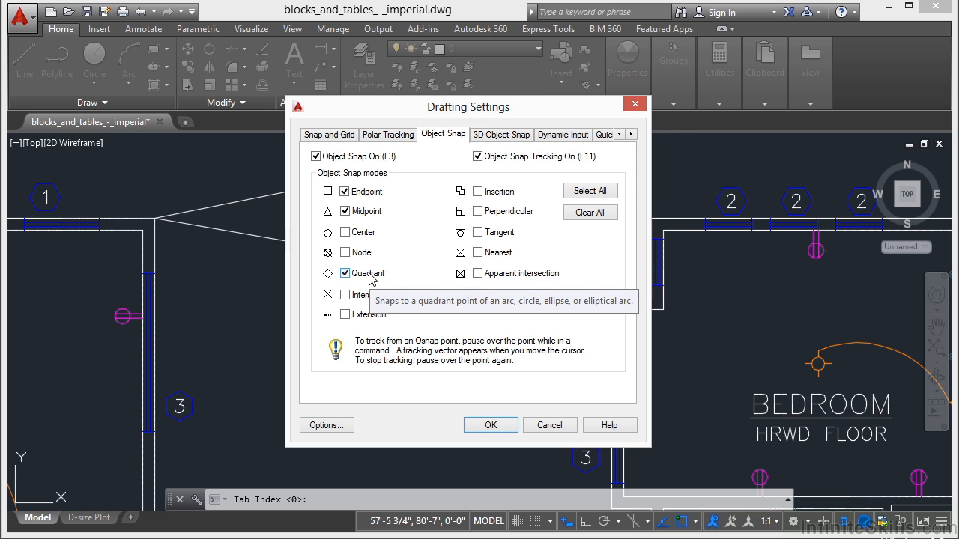
click(368, 278)
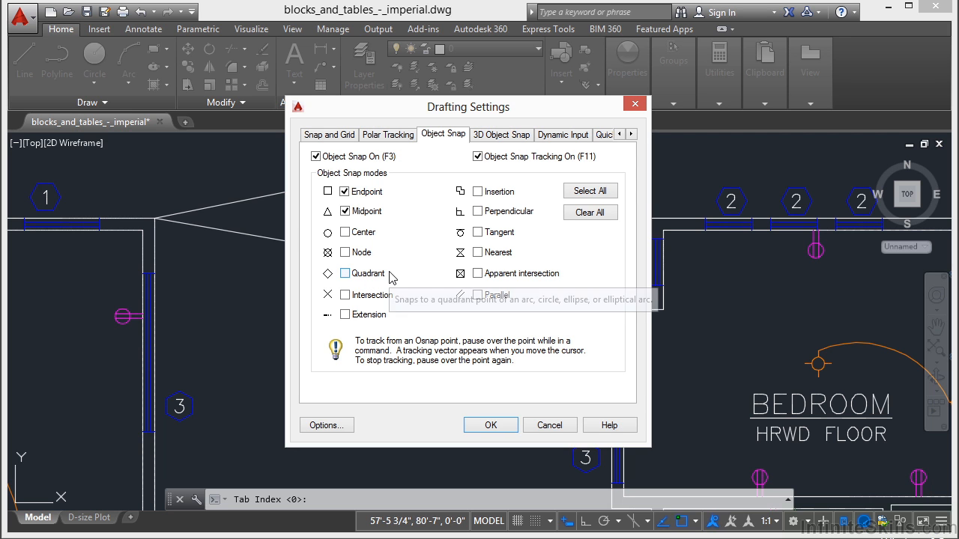
Step: Enable every object snap mode except Nearest and Parallel, and apply the settings
click(604, 194)
click(494, 253)
click(497, 295)
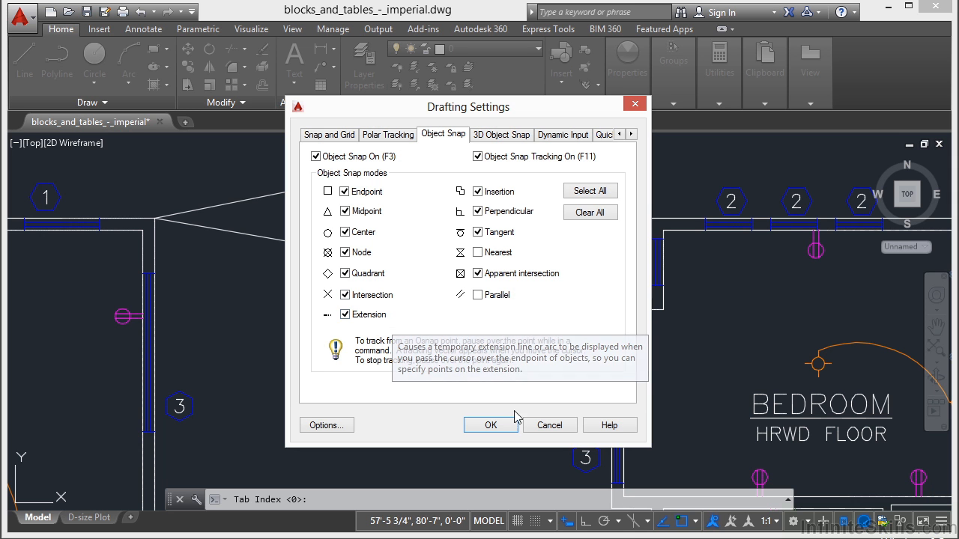
click(491, 425)
text(l)
key(Return)
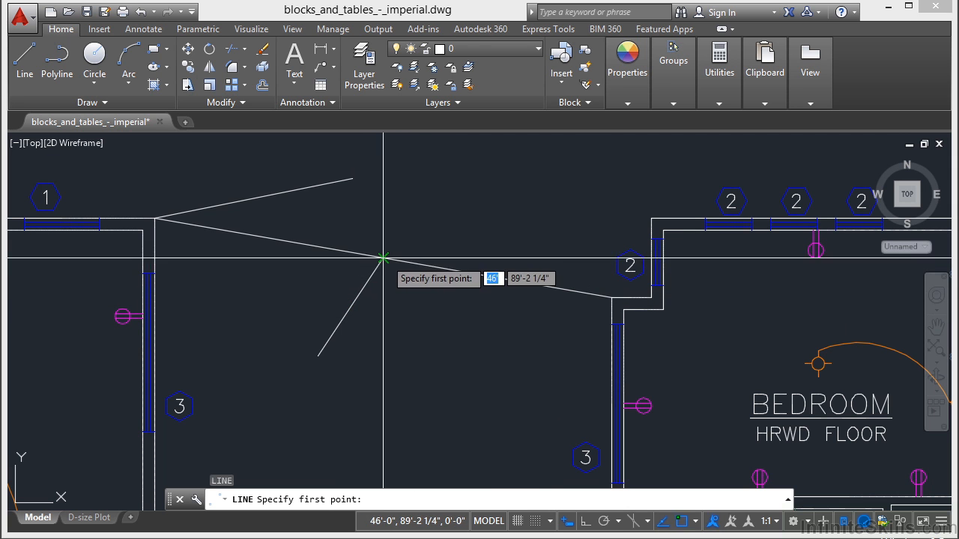
click(420, 199)
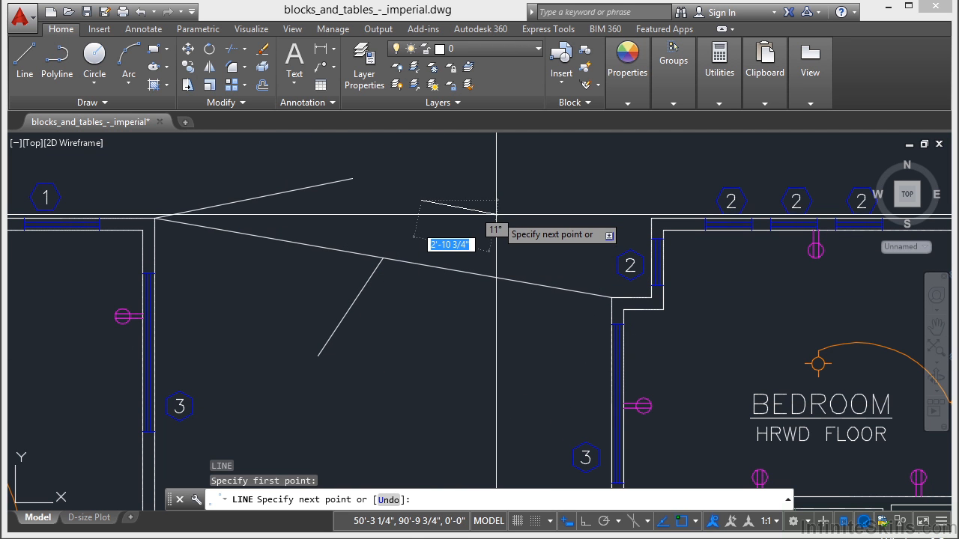
key(Escape)
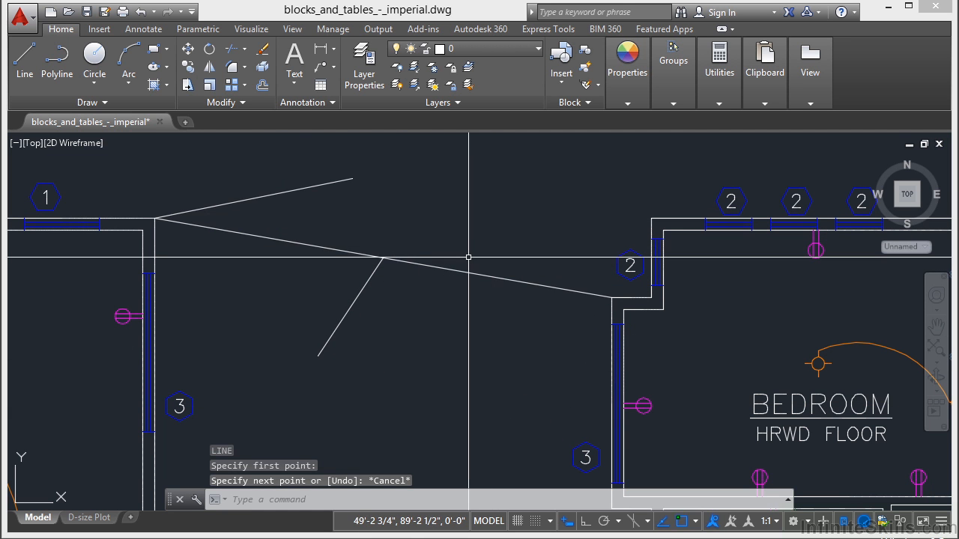
Step: Review the object snap modes and the Object Snap Tracking option in the drafting settings, and accept them with tracking on
text(os)
key(Return)
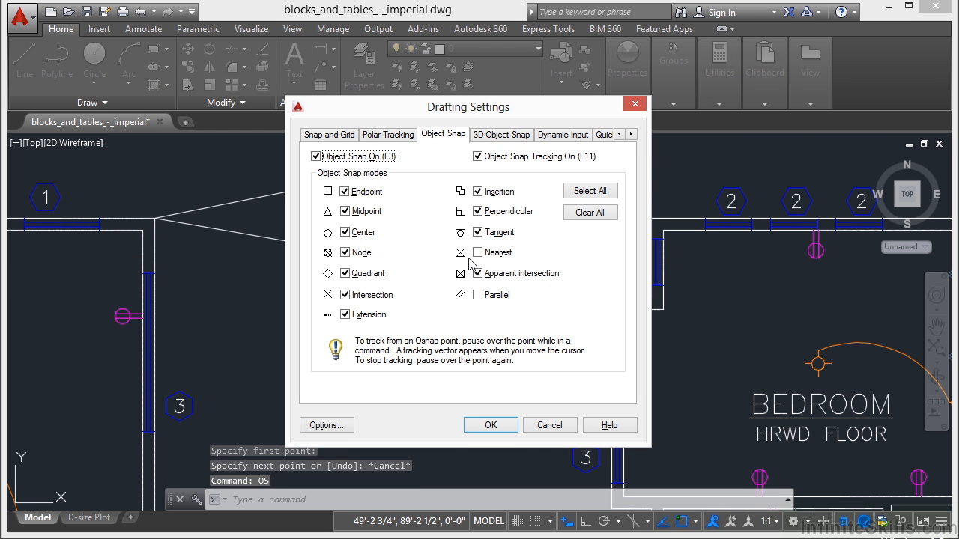
click(445, 134)
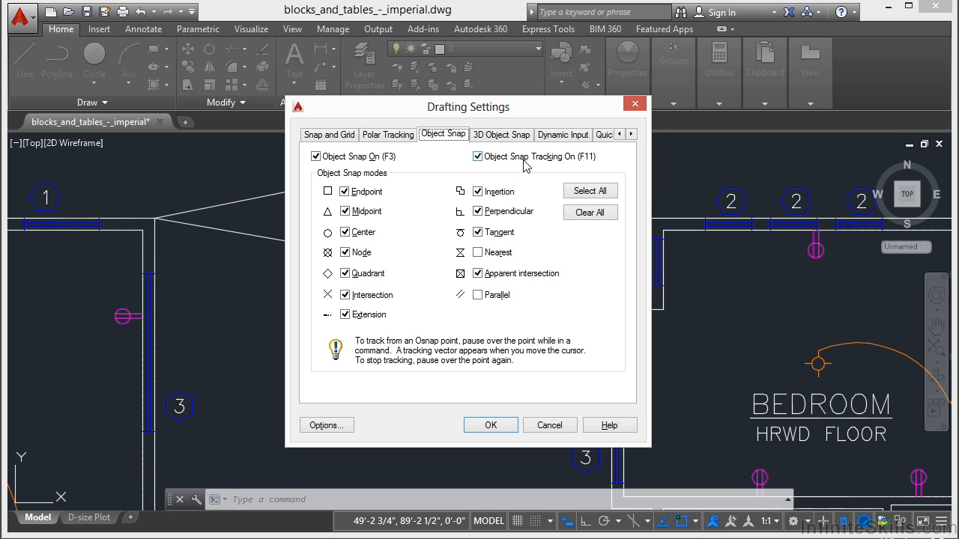
click(477, 157)
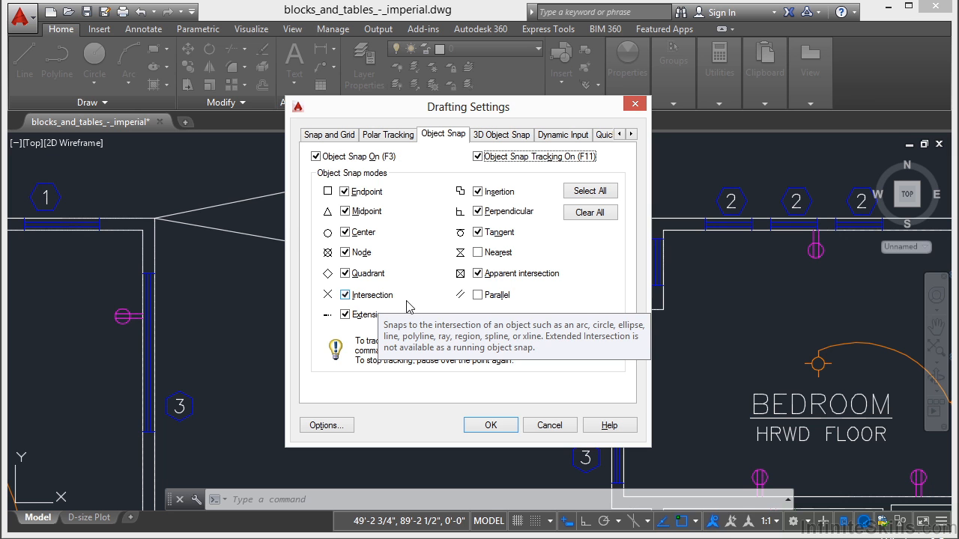
click(489, 425)
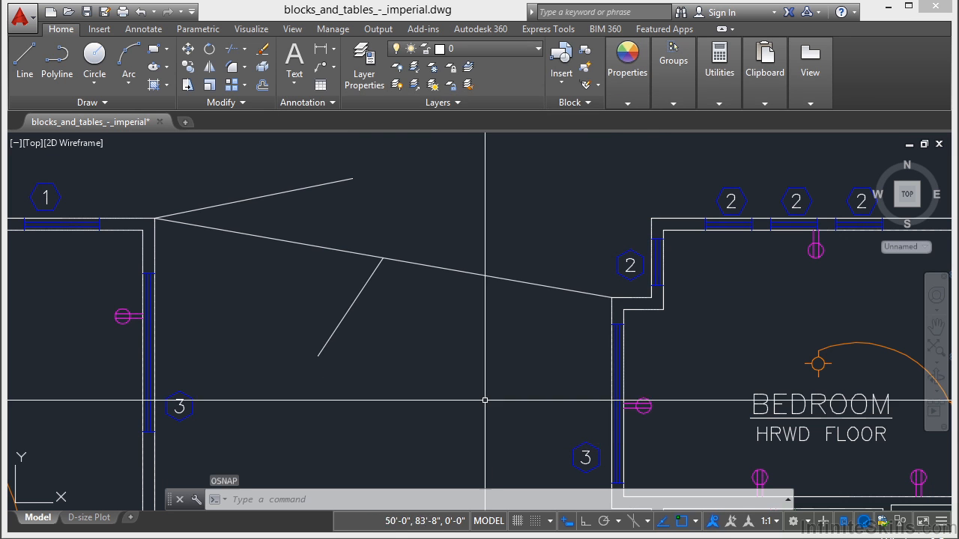
Step: Draw a circle with a radius of about 1'-8" centred where the extensions of the two short lines cross, and check its centre
middle_drag(407, 285, 413, 342)
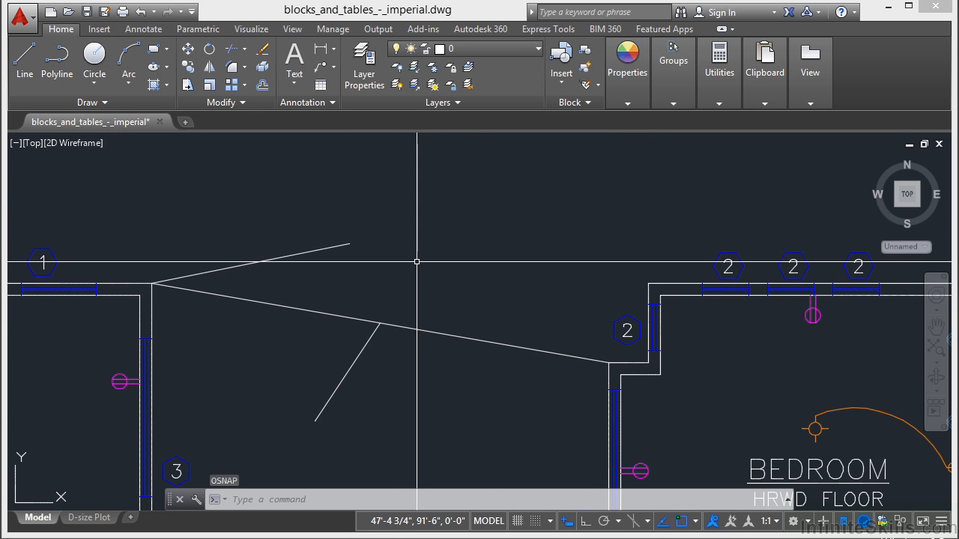
text(c)
key(Return)
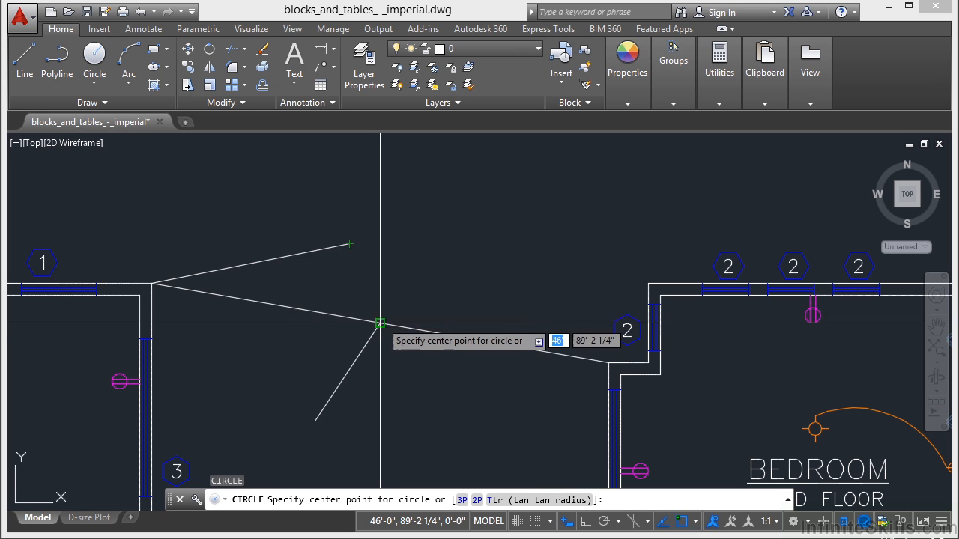
click(444, 224)
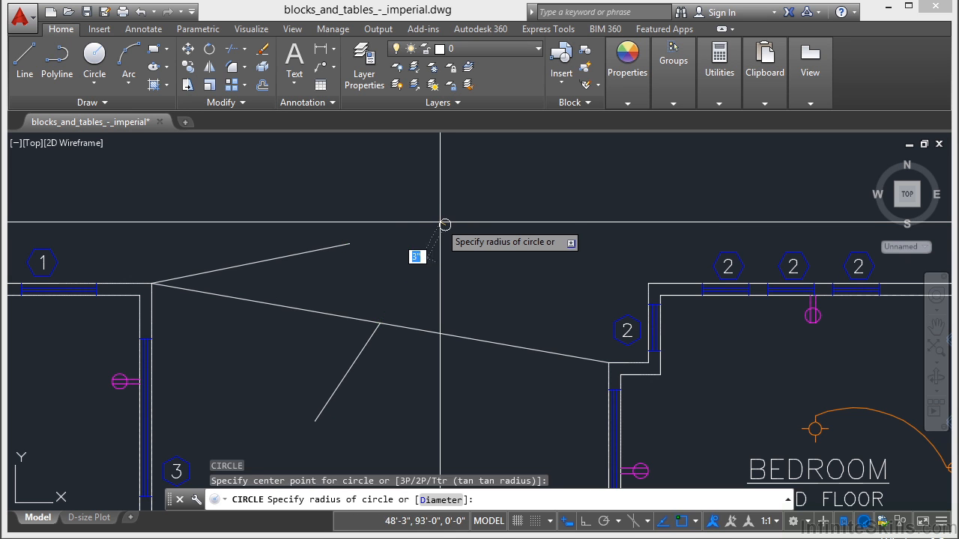
click(469, 258)
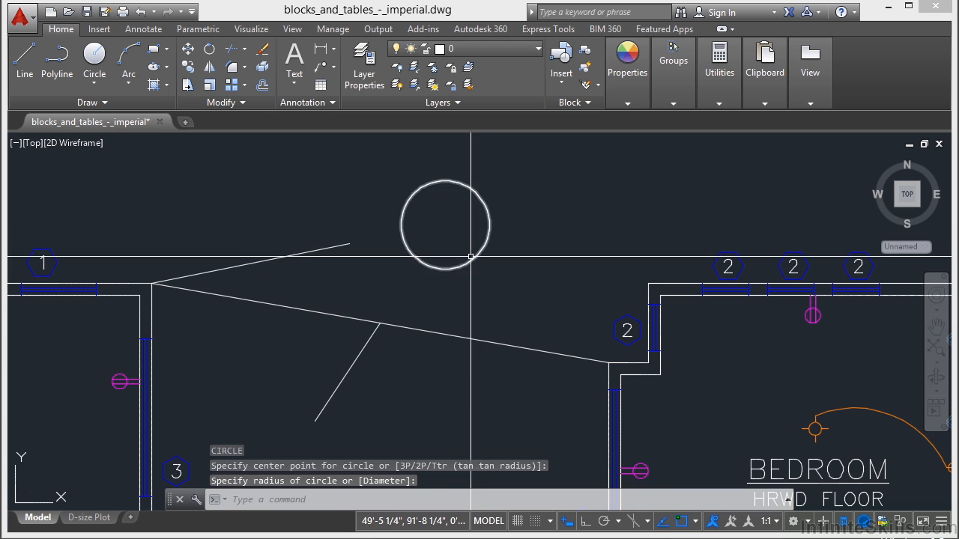
click(471, 259)
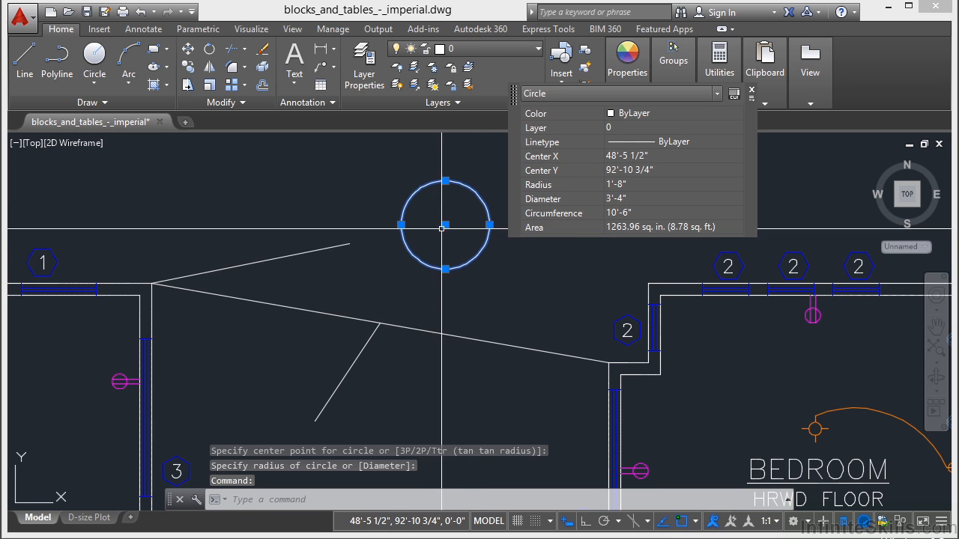
key(Escape)
key(Escape)
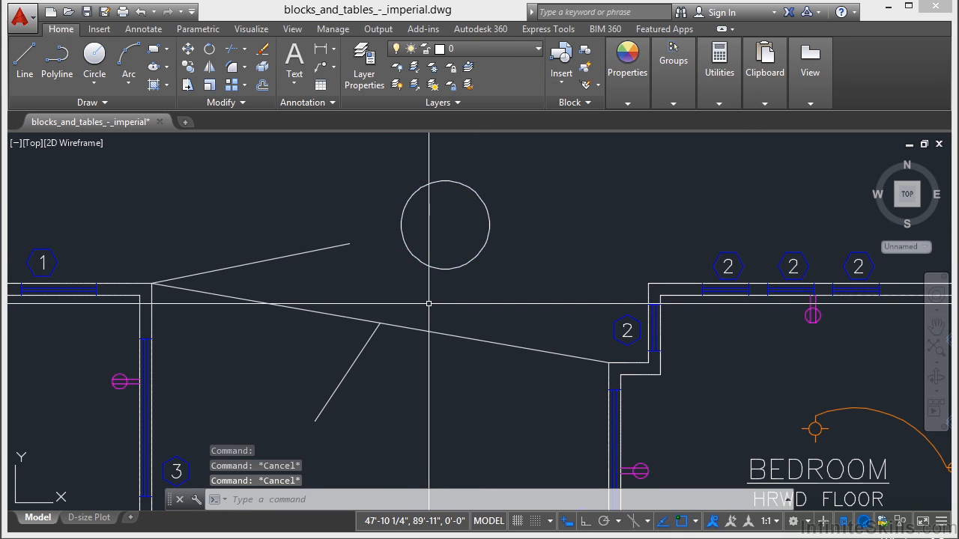
Step: Fillet the two short lines with a radius of 0 so that they meet at the circle's centre
text(f)
key(Return)
text(r)
key(Return)
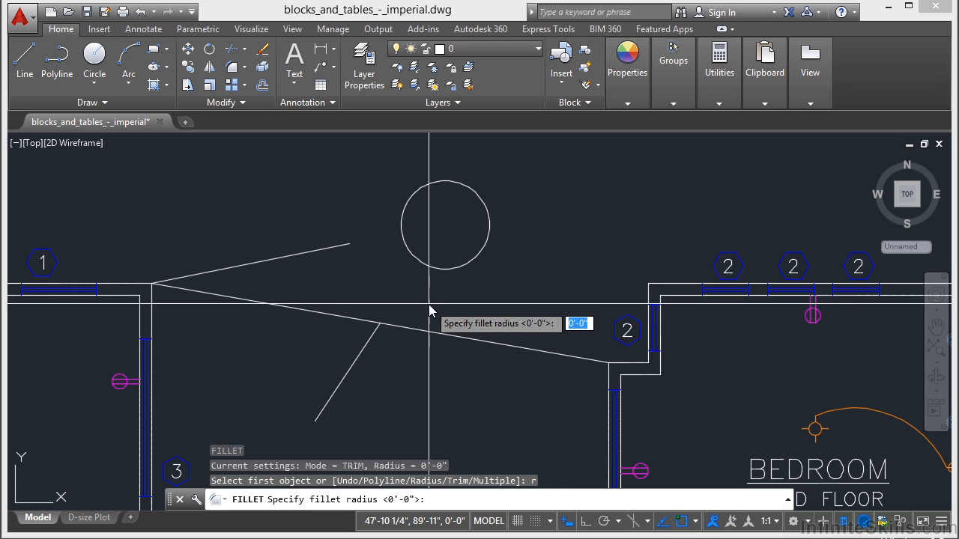
text(0)
key(Return)
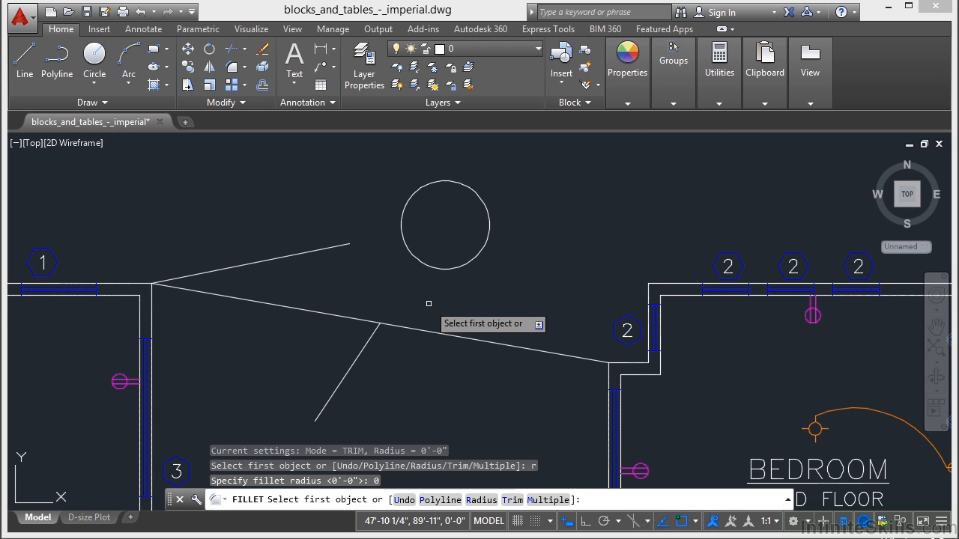
click(374, 331)
click(301, 253)
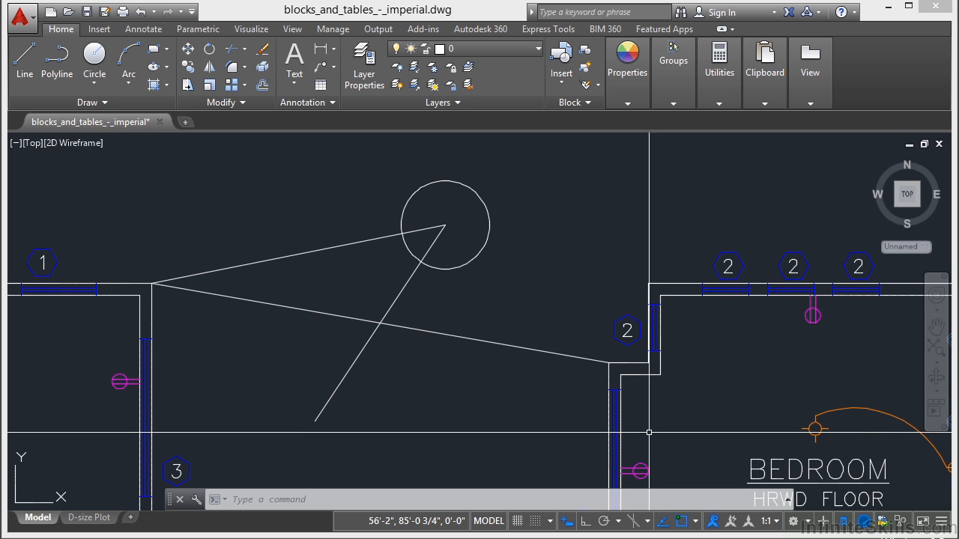
Step: Switch polar tracking on, off and on again
click(604, 521)
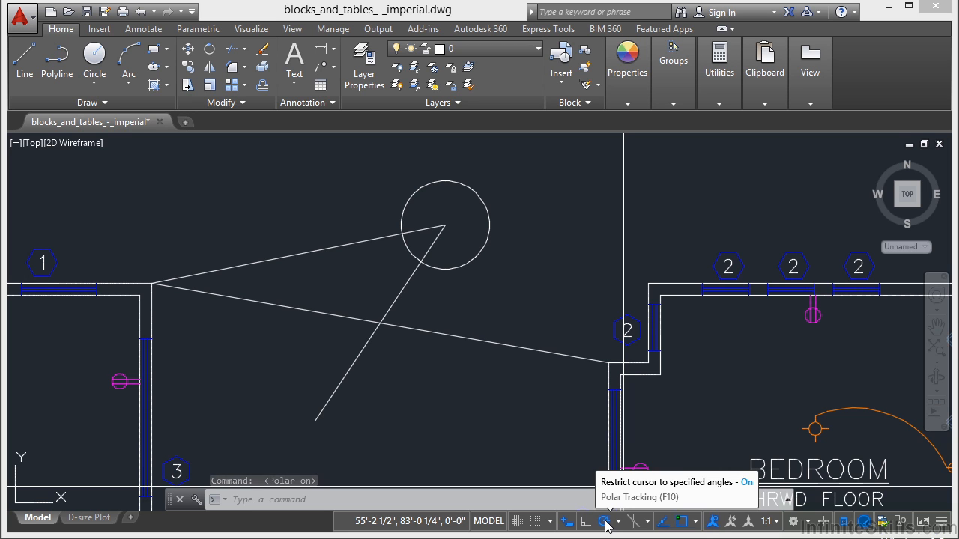
click(604, 521)
click(604, 521)
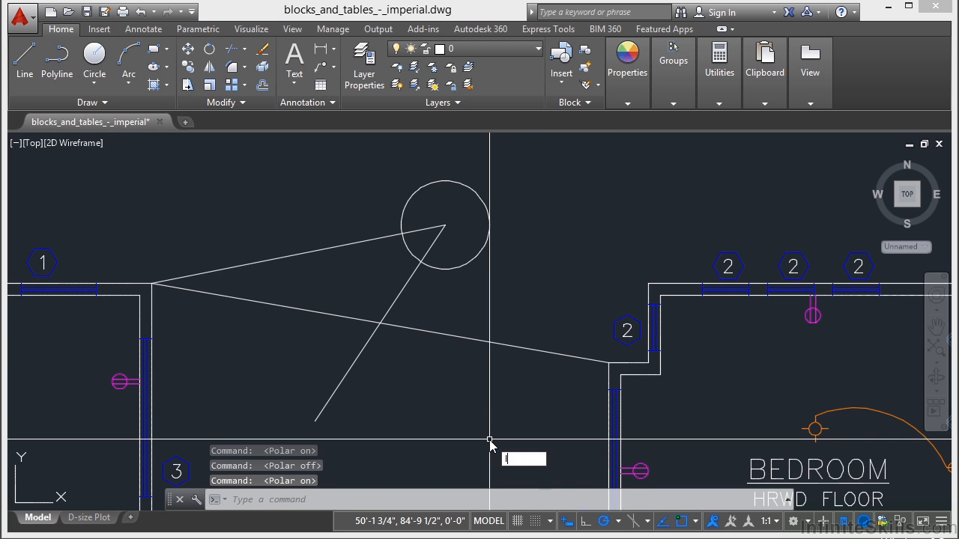
key(Return)
scroll(486, 440, down, 2)
mouse_move(486, 440)
middle_down()
mouse_move(475, 375)
mouse_move(484, 231)
middle_up()
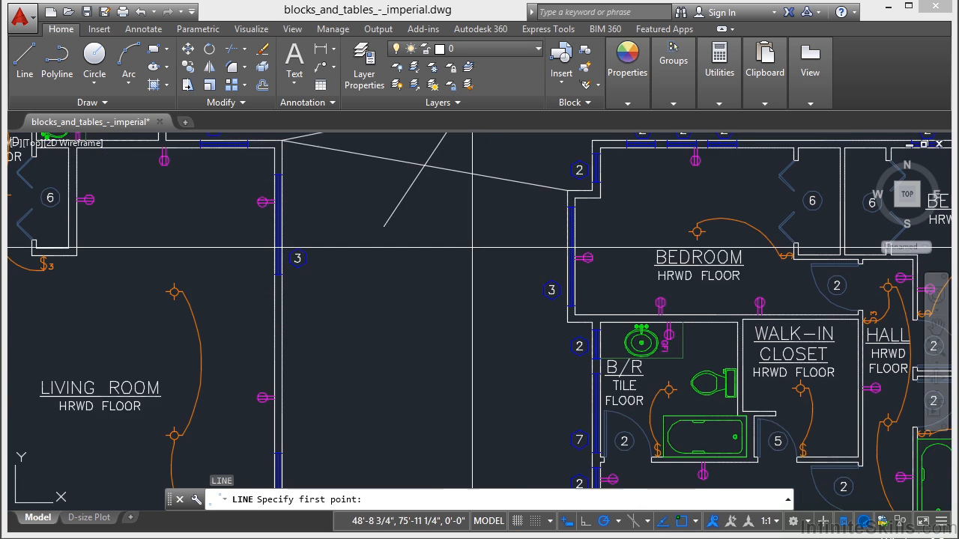
scroll(439, 306, up, 2)
click(358, 349)
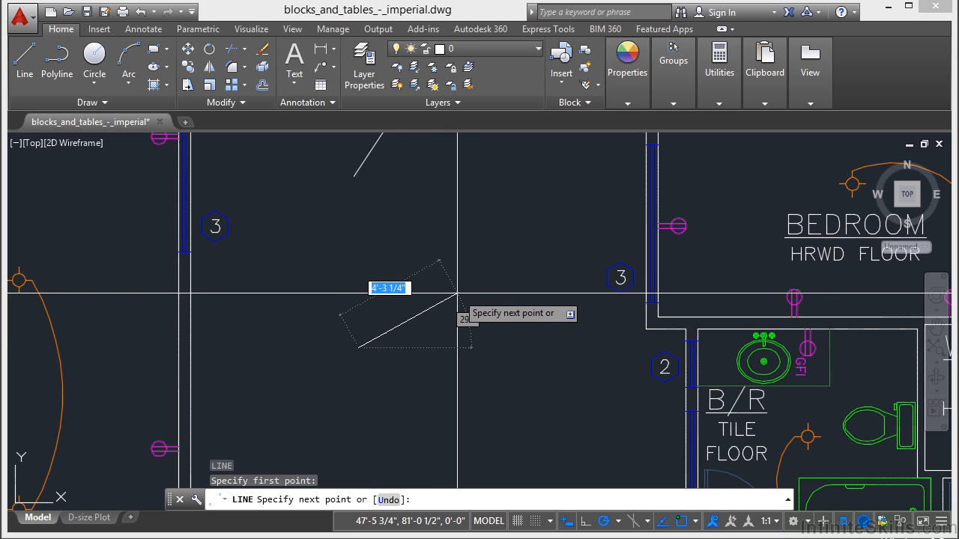
key(Escape)
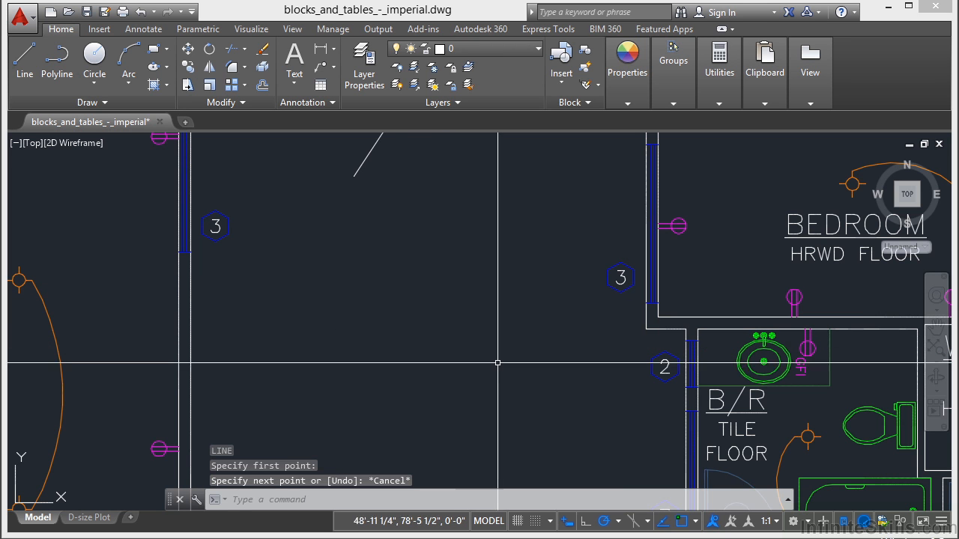
Step: Try the 45-degree polar tracking increment, and set it to 30 degrees (30, 60, 90, 120)
click(618, 523)
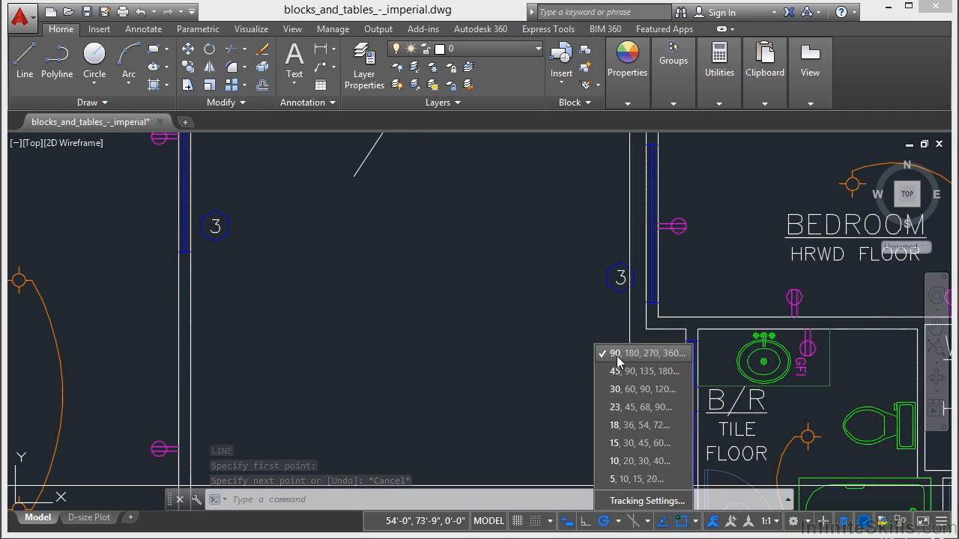
click(635, 371)
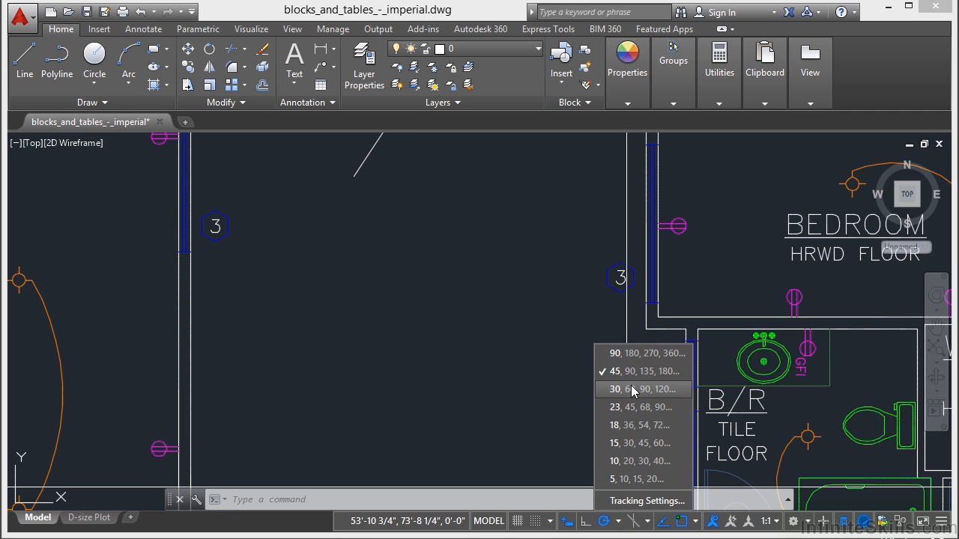
click(628, 390)
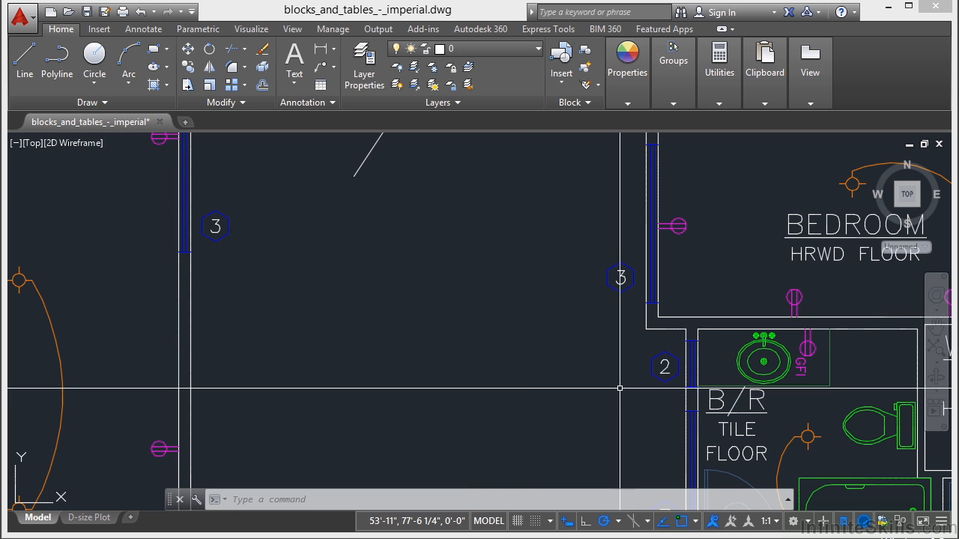
Step: Draw three connected polar-tracked lines between the walls: up at 30 degrees to the right, down at 30 degrees, and straight down
text(l)
key(Return)
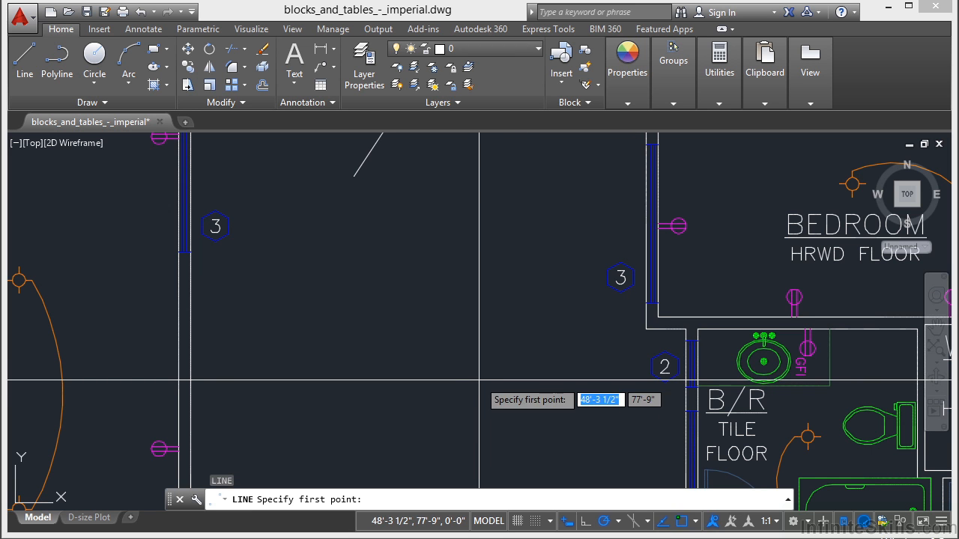
click(318, 382)
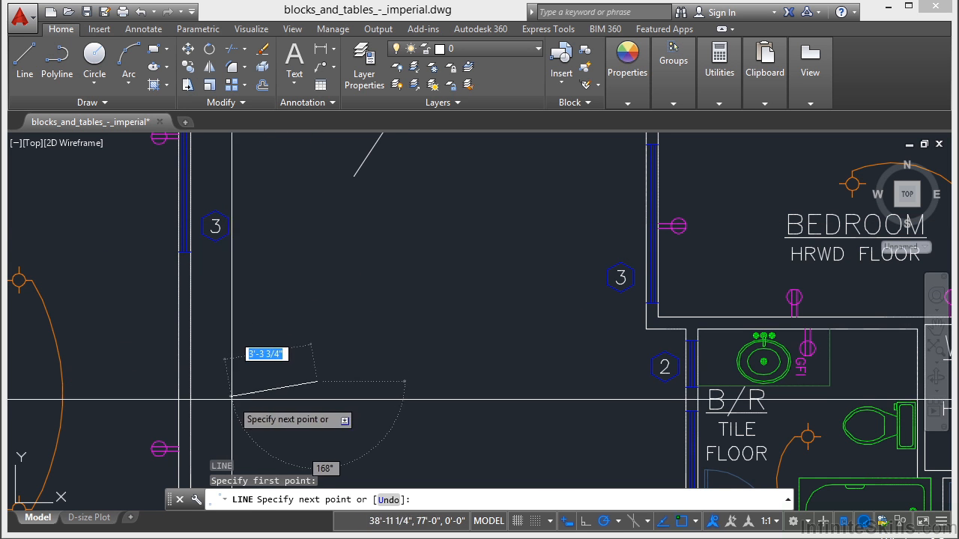
click(454, 304)
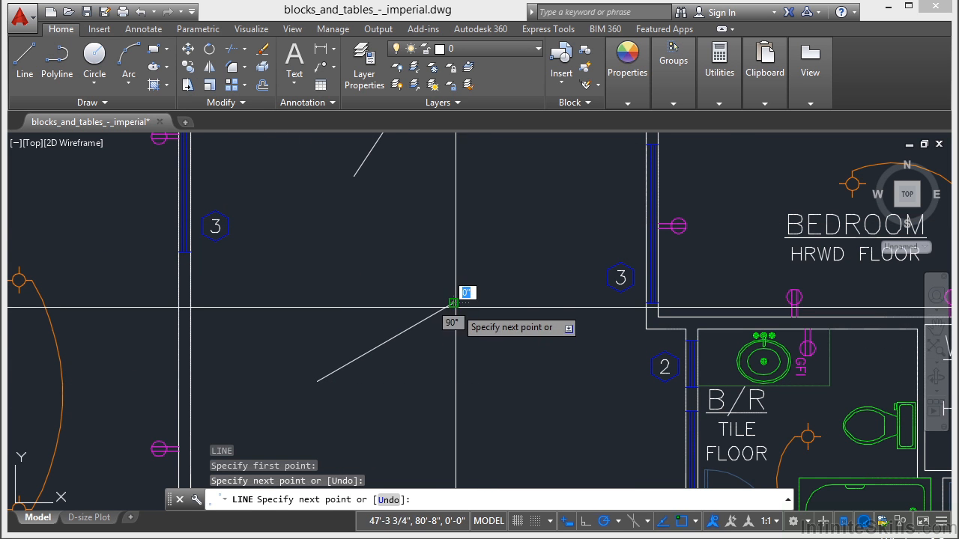
click(530, 347)
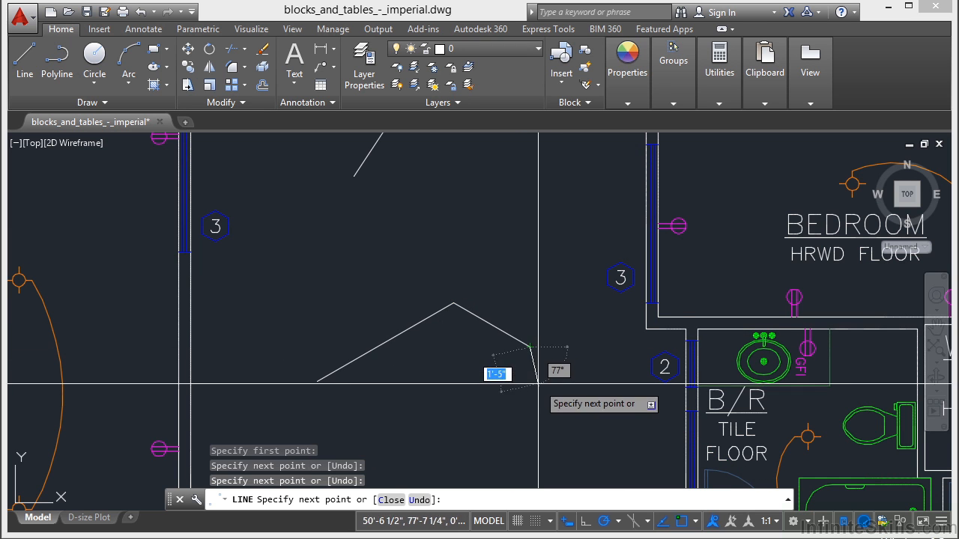
click(530, 391)
key(Escape)
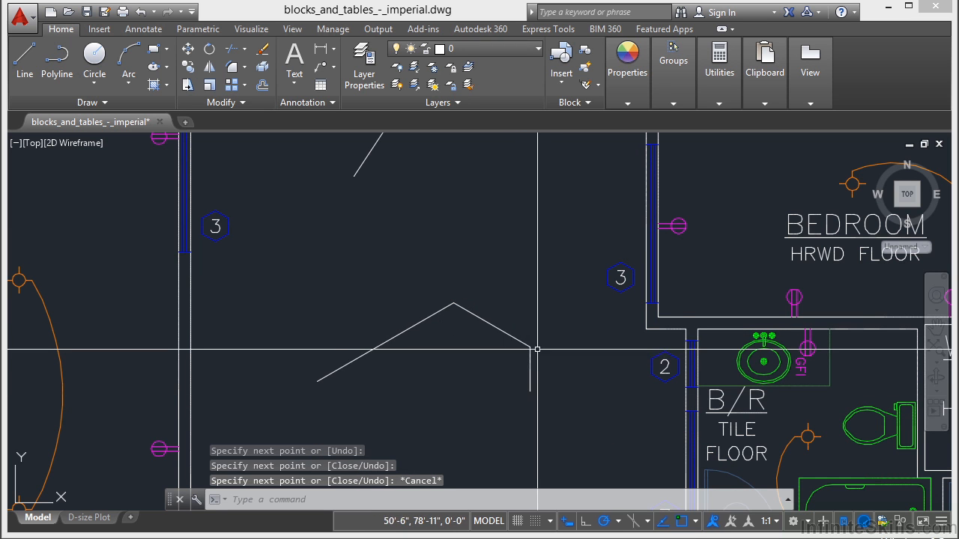
Step: Select and erase the three connected lines between the walls
click(540, 268)
click(445, 391)
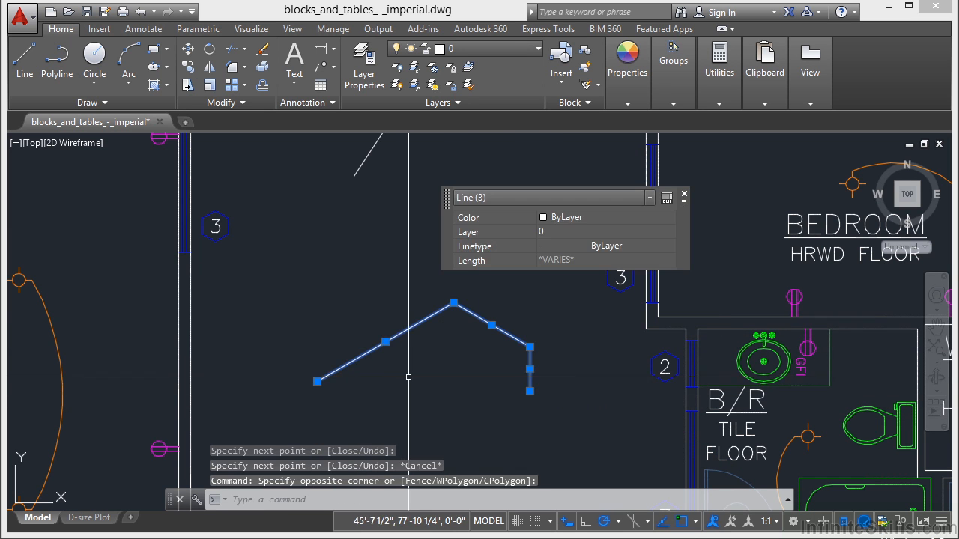
click(263, 49)
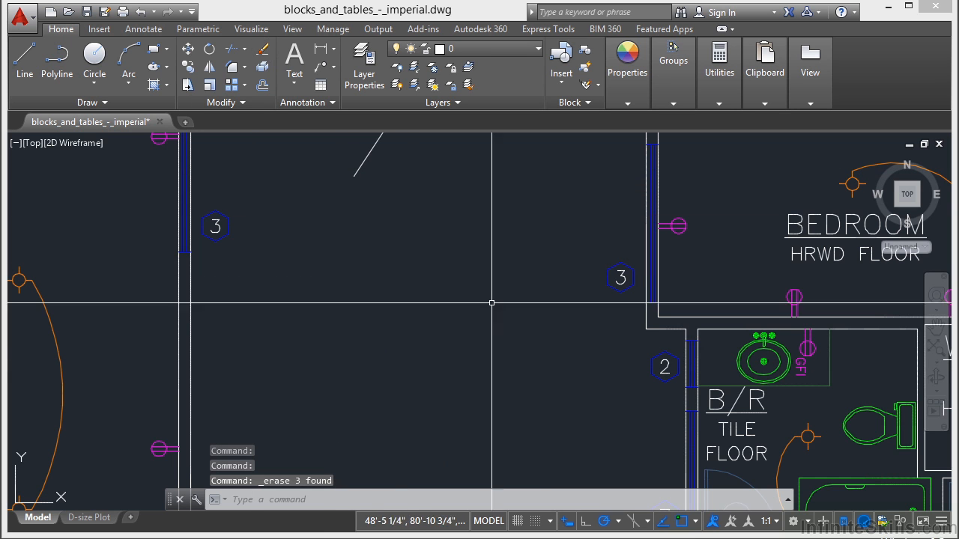
Step: Open the polar tracking settings and set the increment angle to 5 degrees
click(617, 522)
click(628, 504)
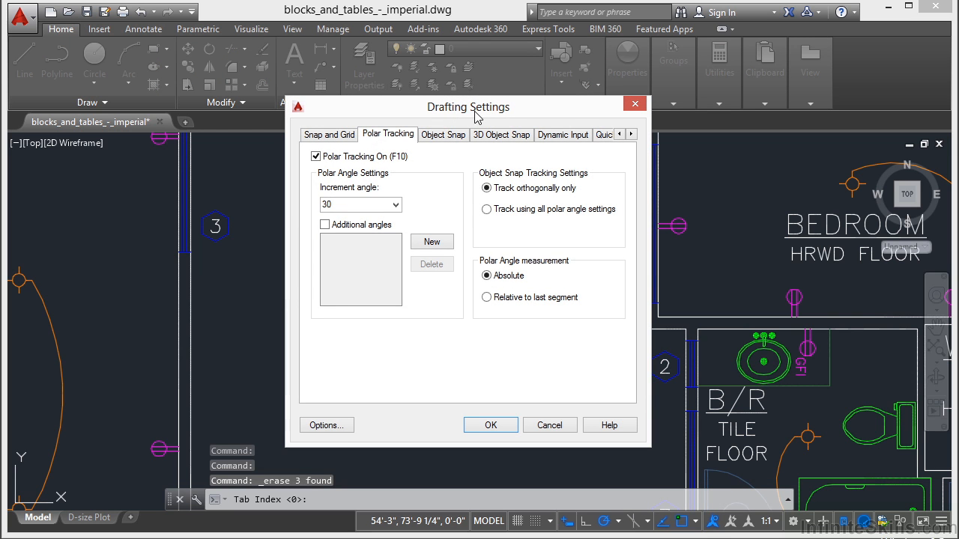
click(396, 206)
click(396, 209)
click(396, 206)
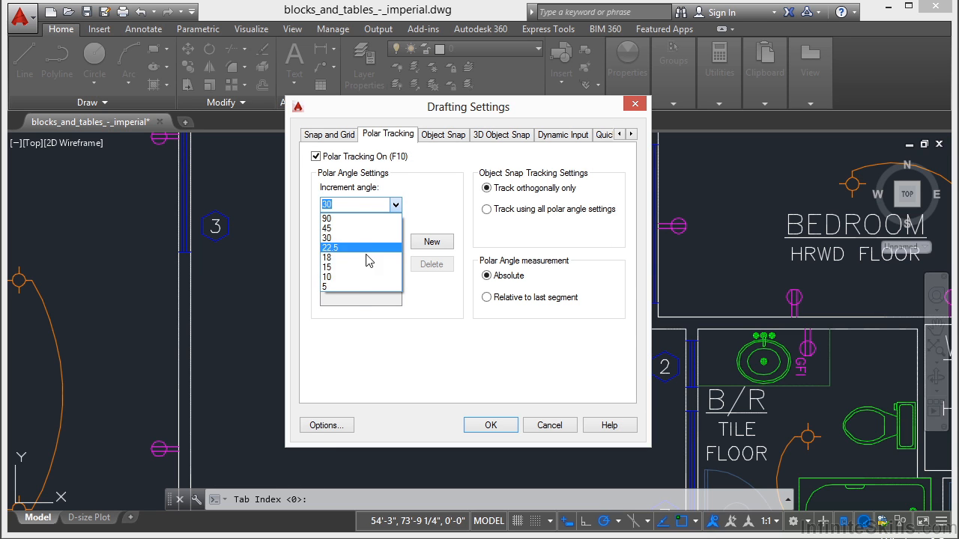
click(355, 289)
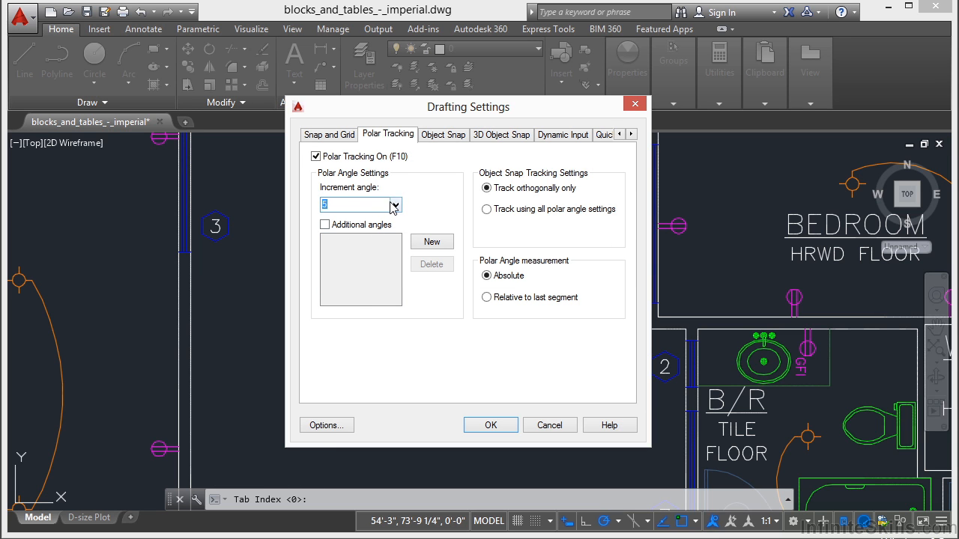
Step: Enable additional polar angles, add a 23-degree angle, and apply the settings with the increment angle at 90 degrees
click(326, 226)
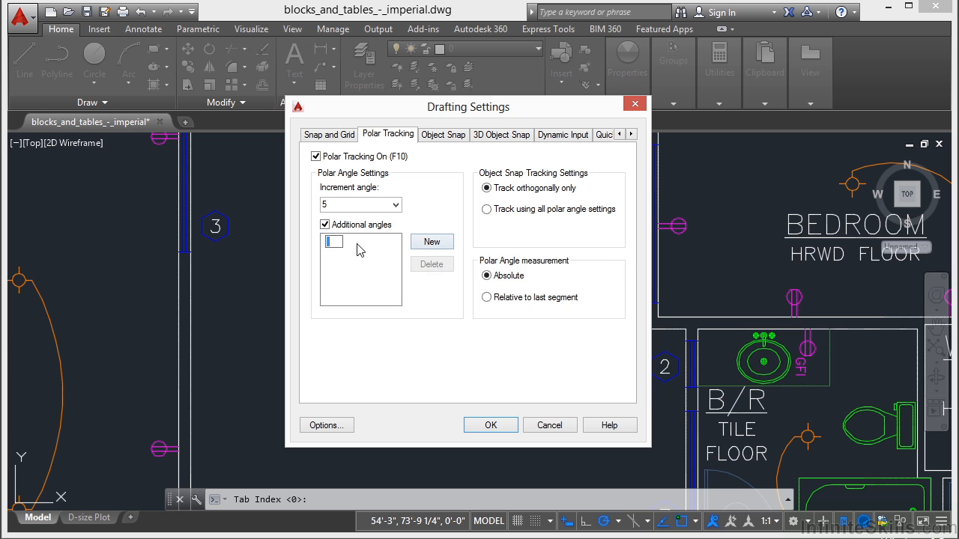
text(23)
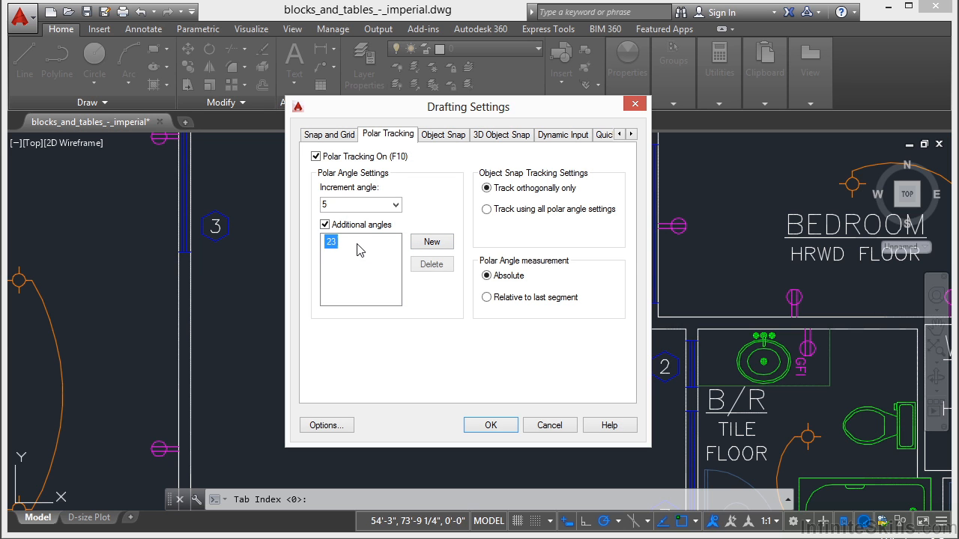
click(395, 204)
click(375, 218)
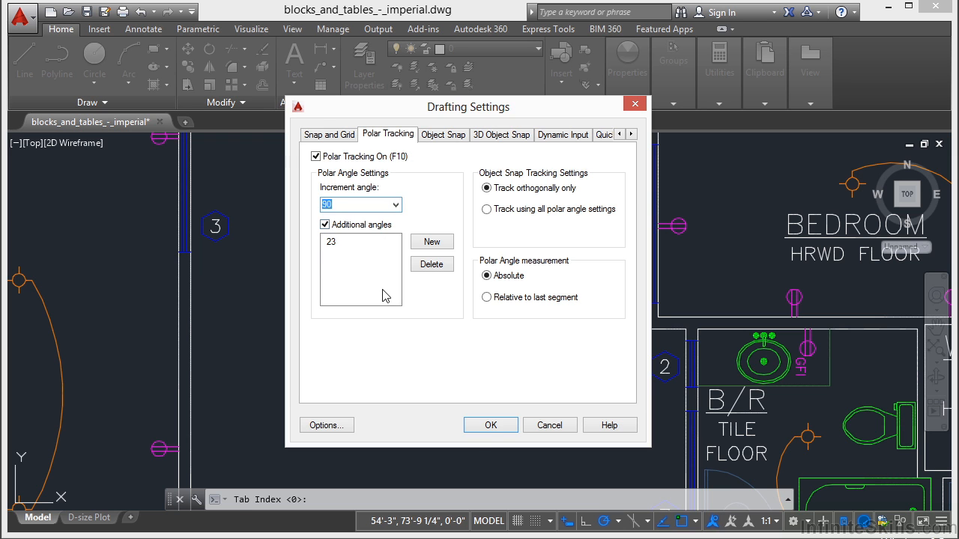
click(488, 426)
Step: Try a line about 9' long in the open area between the walls, rising to the right along the 23-degree polar angle
text(l)
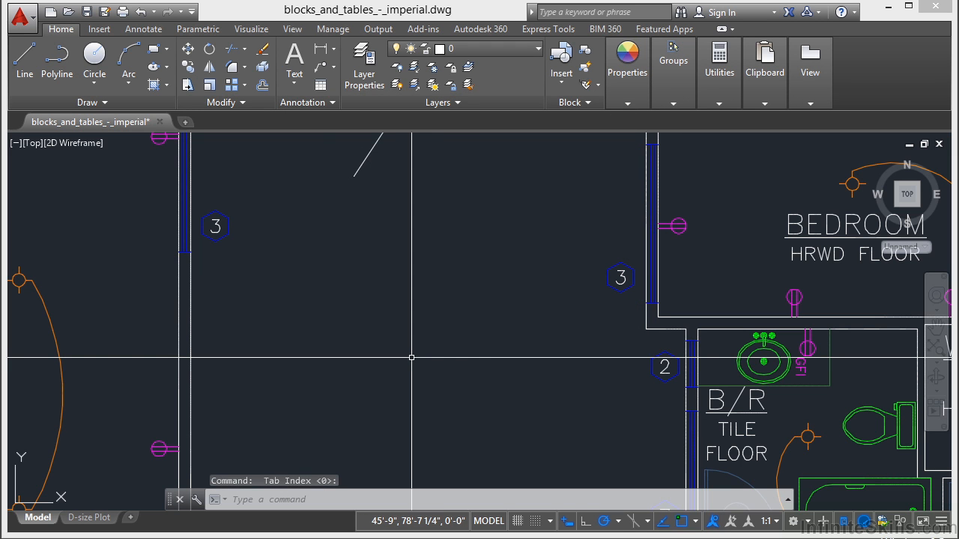
key(Return)
click(296, 363)
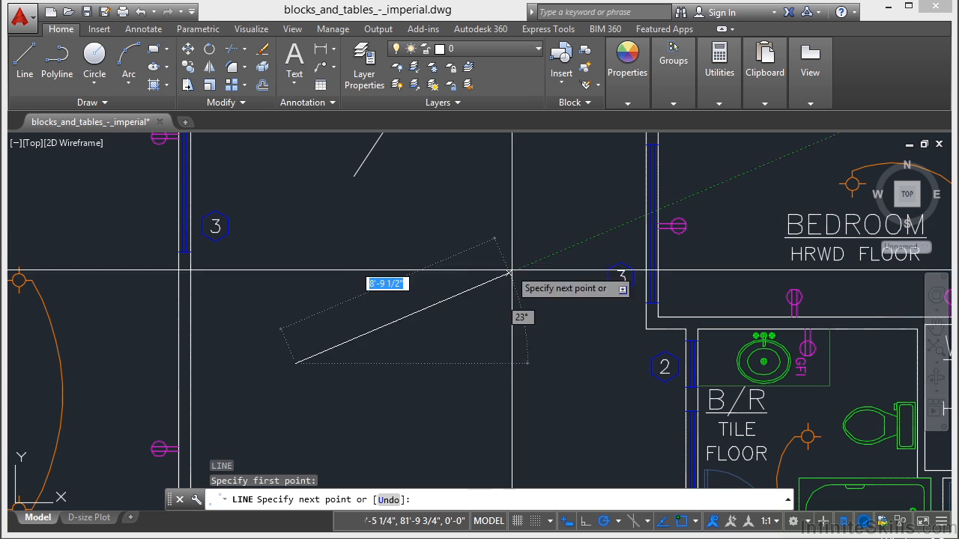
text(9)
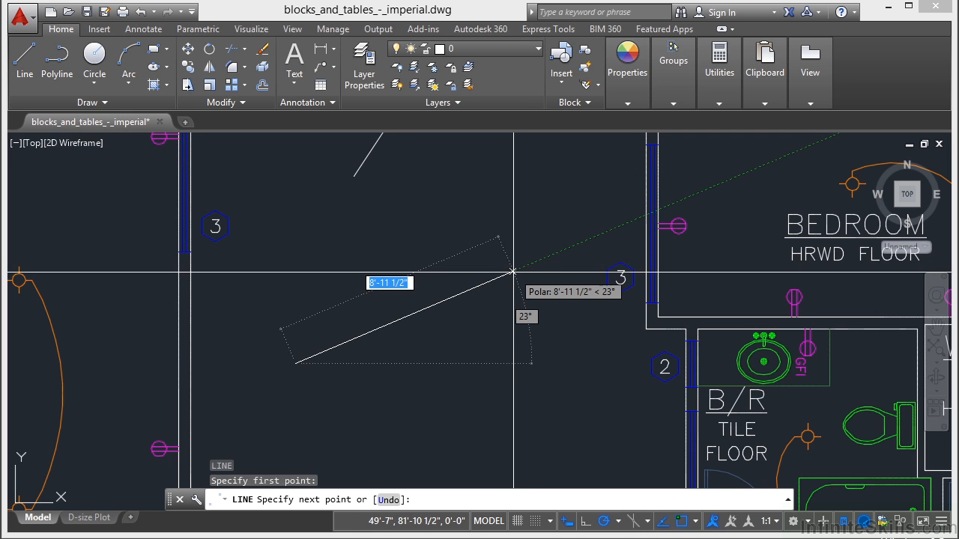
key(Escape)
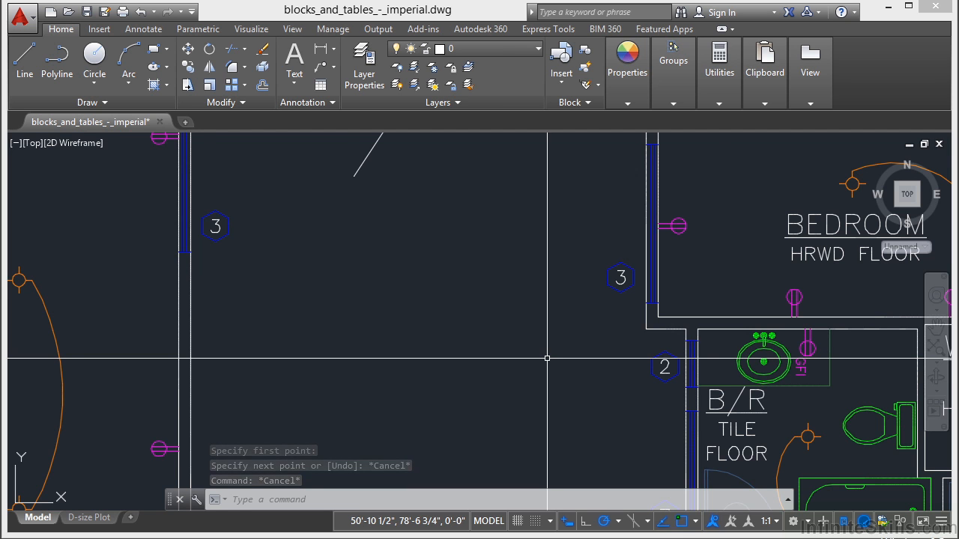
scroll(534, 326, down, 2)
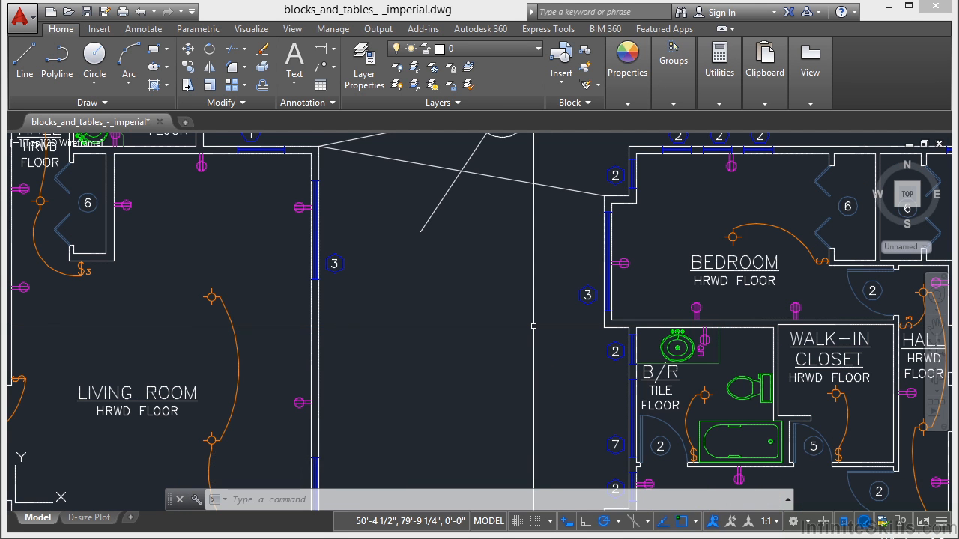